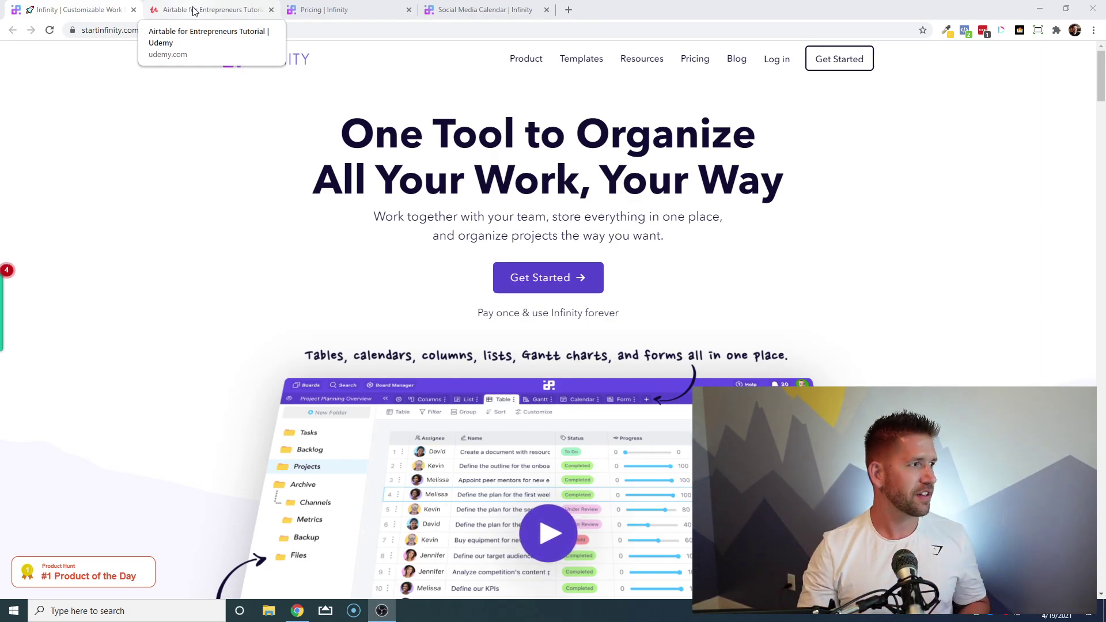
View the Airtable for Entrepreneurs course page, and read the Infinity homepage down to its section on different views.
click(193, 12)
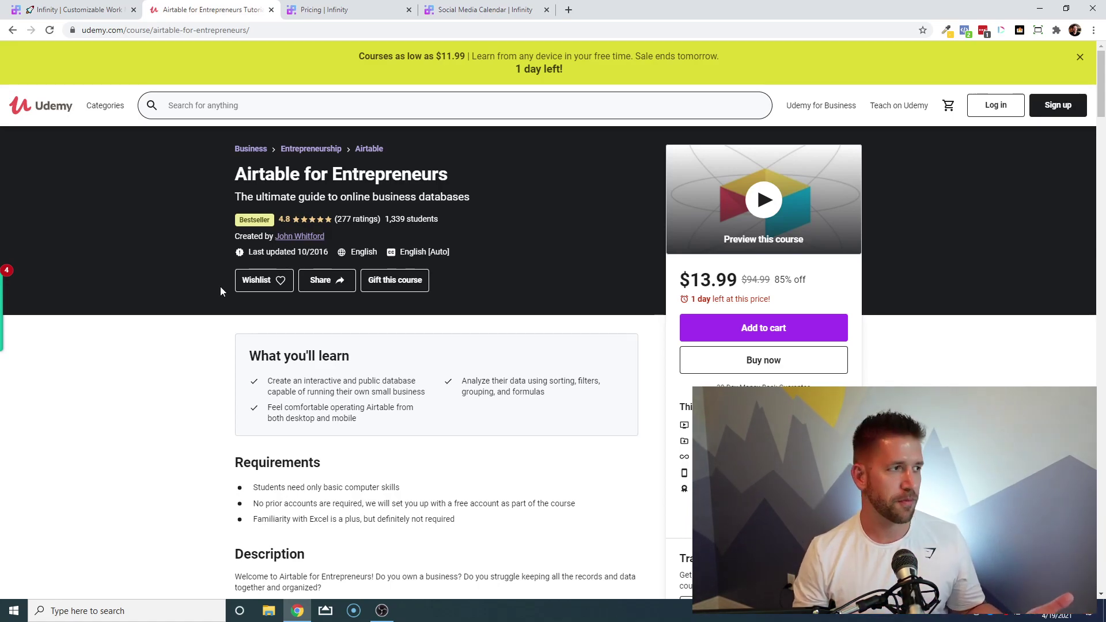
click(96, 6)
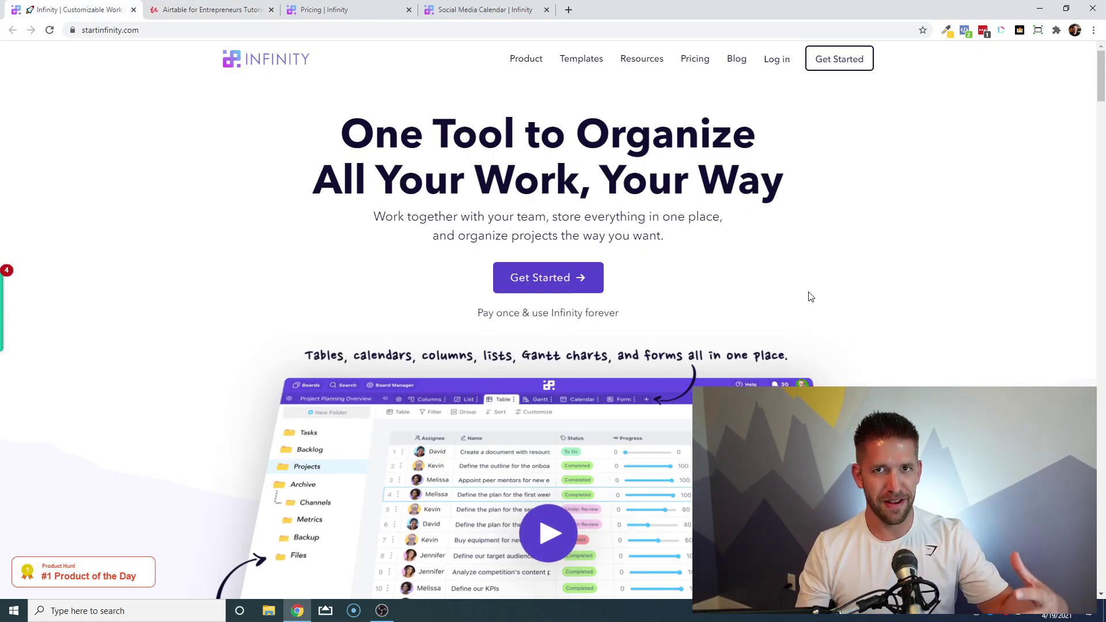
scroll(813, 293, down, 1)
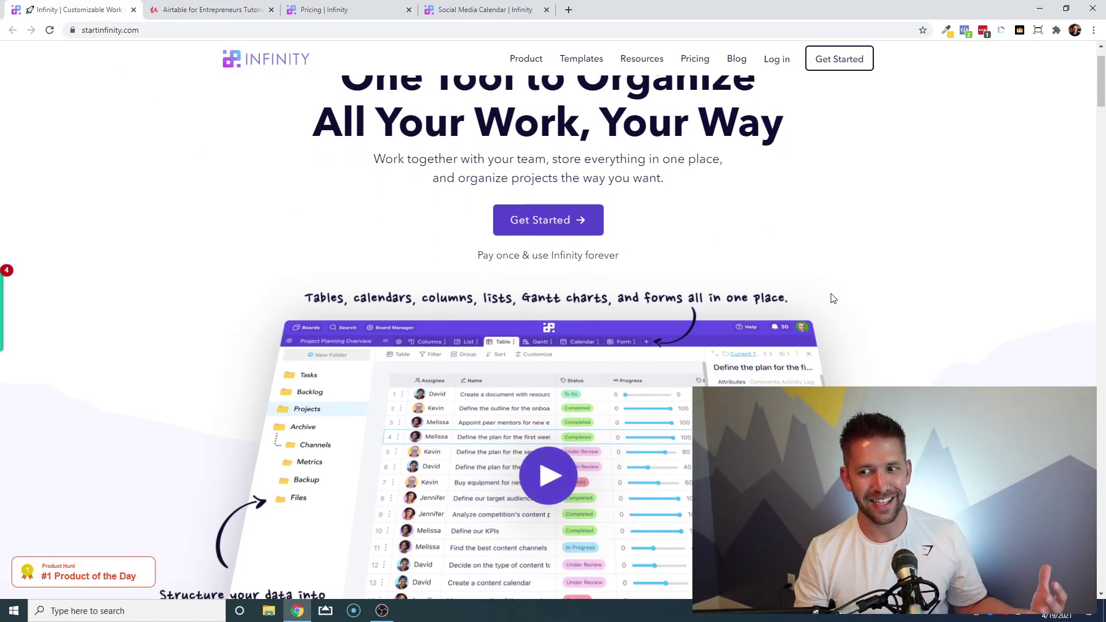
scroll(833, 286, down, 8)
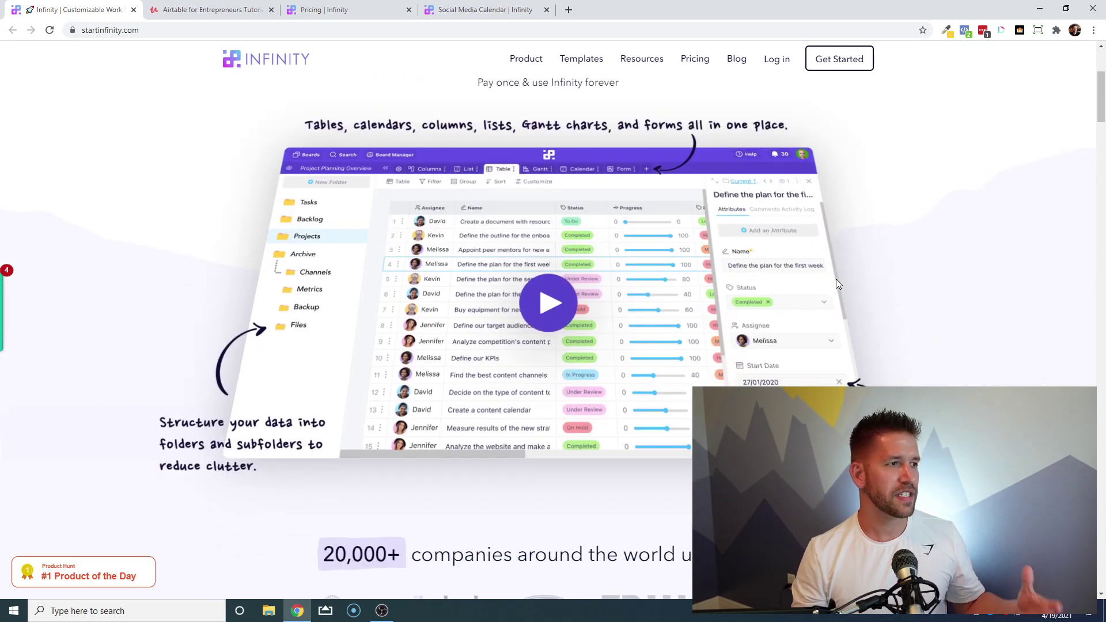
scroll(841, 279, down, 6)
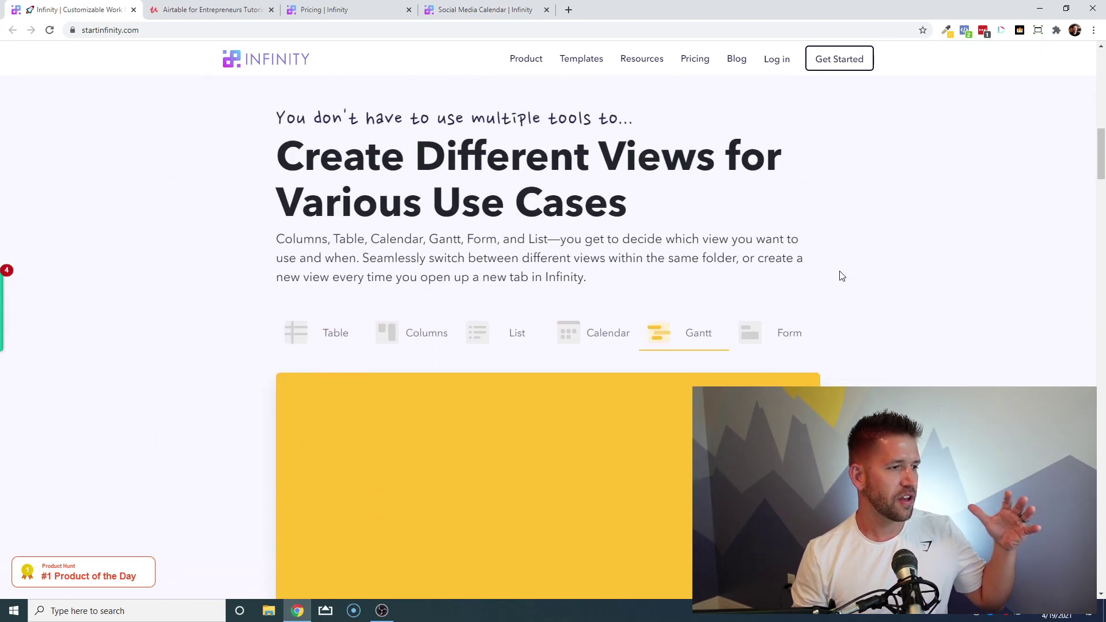
scroll(864, 274, down, 2)
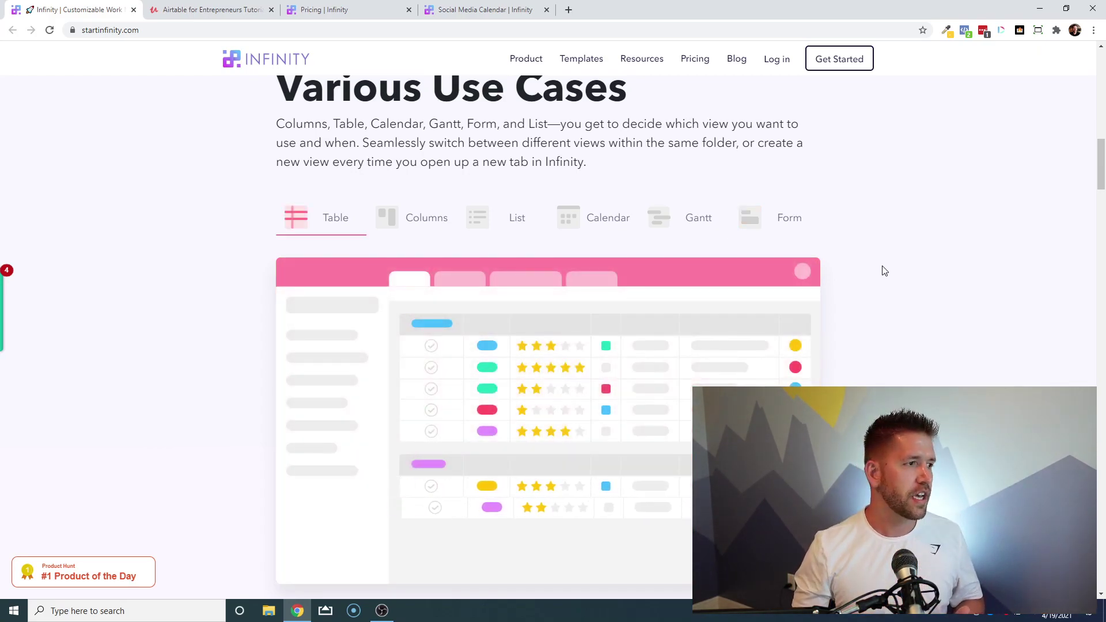
scroll(803, 251, down, 1)
scroll(520, 291, down, 1)
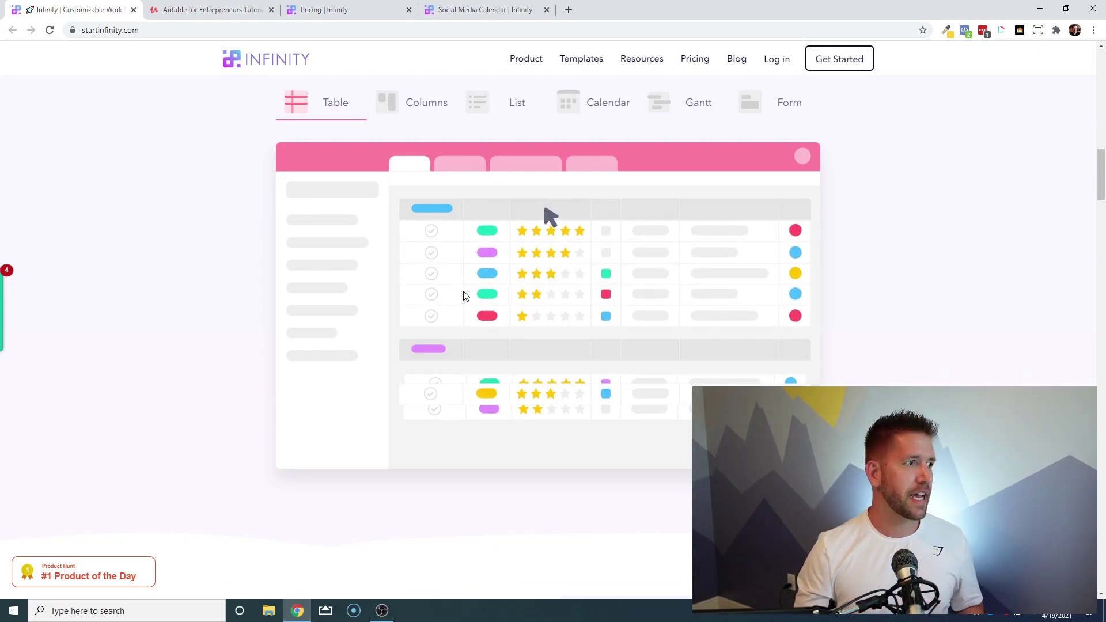
Preview the Columns, List, Calendar, Gantt and Form view examples on the Infinity homepage.
click(412, 107)
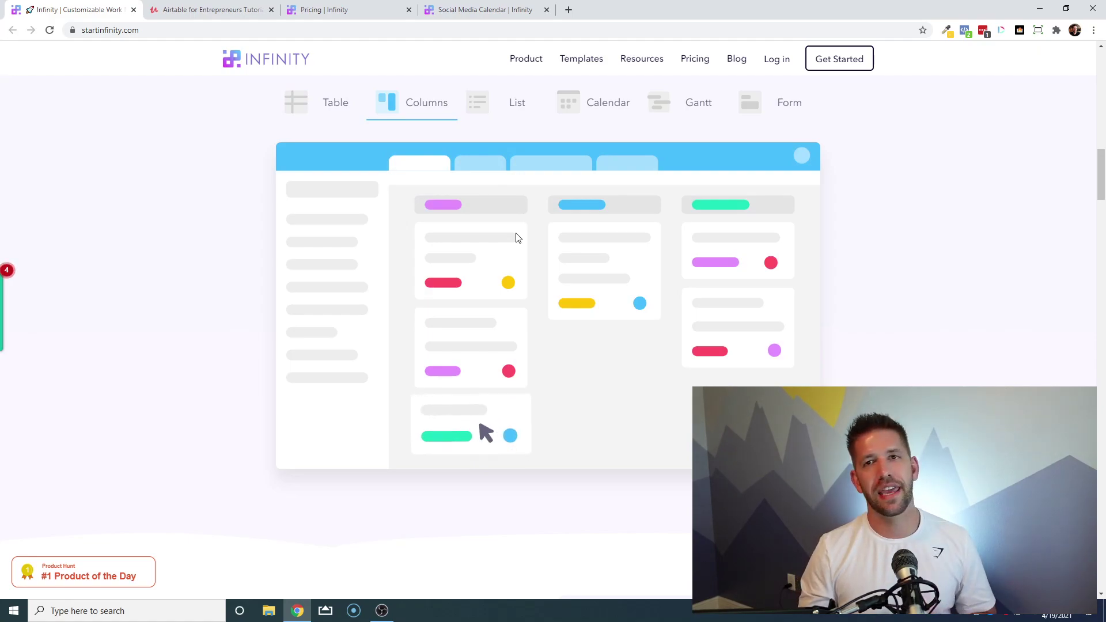
click(505, 114)
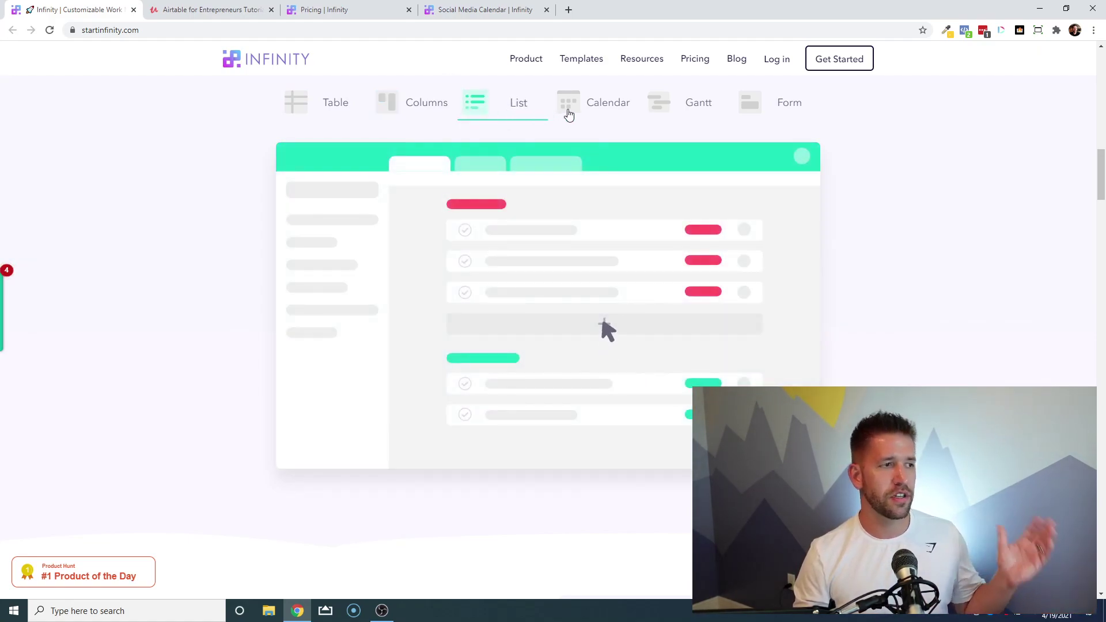
click(571, 114)
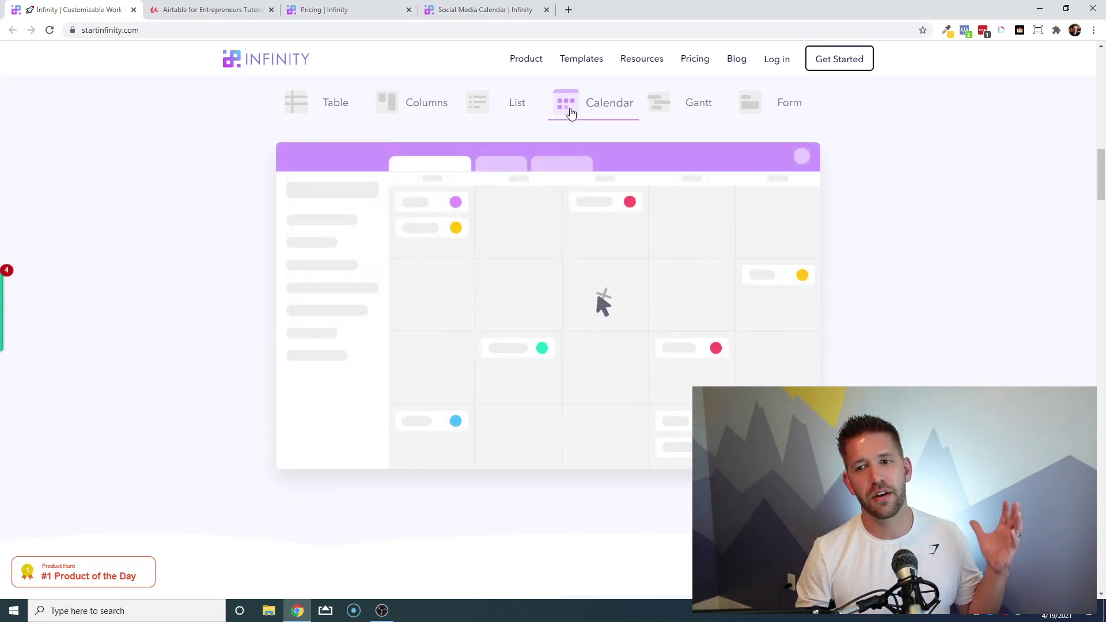
click(688, 104)
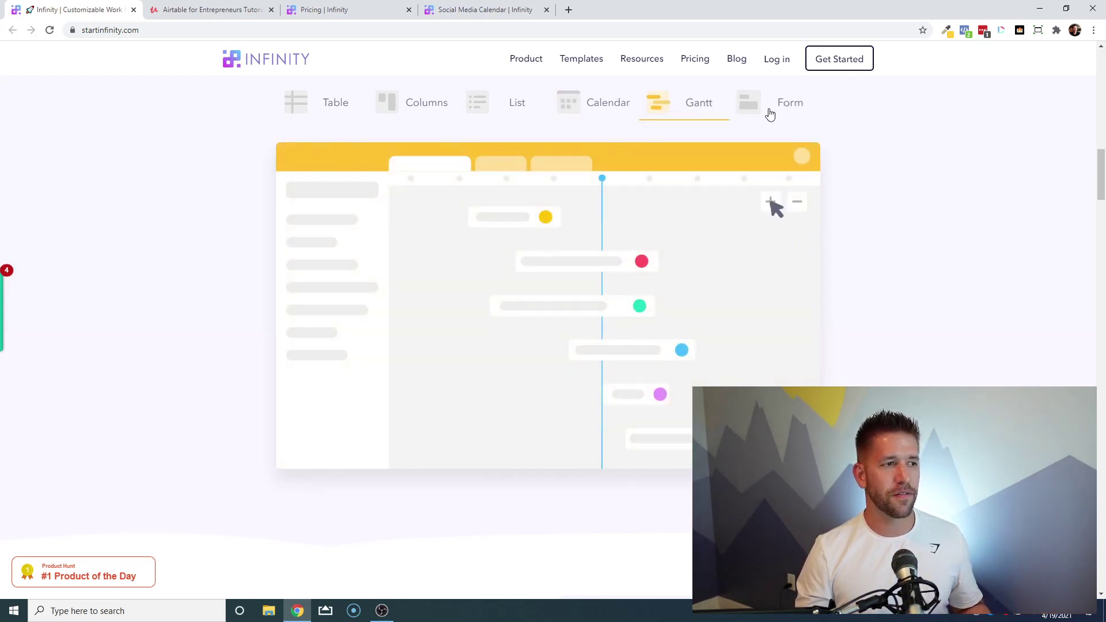
click(789, 109)
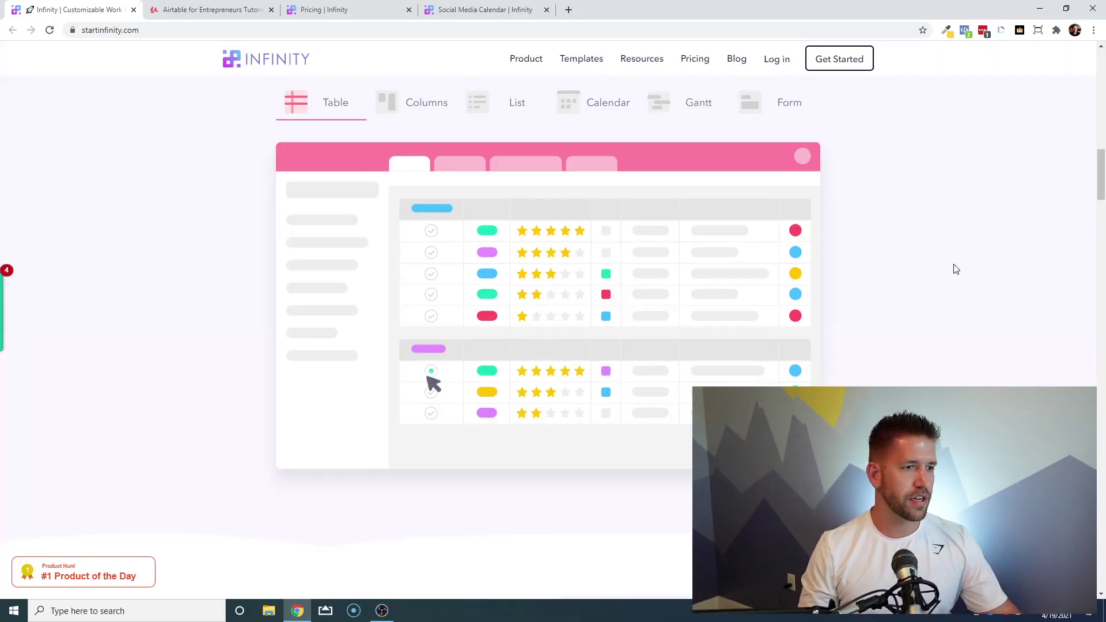
Read the homepage sections on structuring work in folders and customizing the workflow.
scroll(953, 268, down, 1)
scroll(954, 269, down, 6)
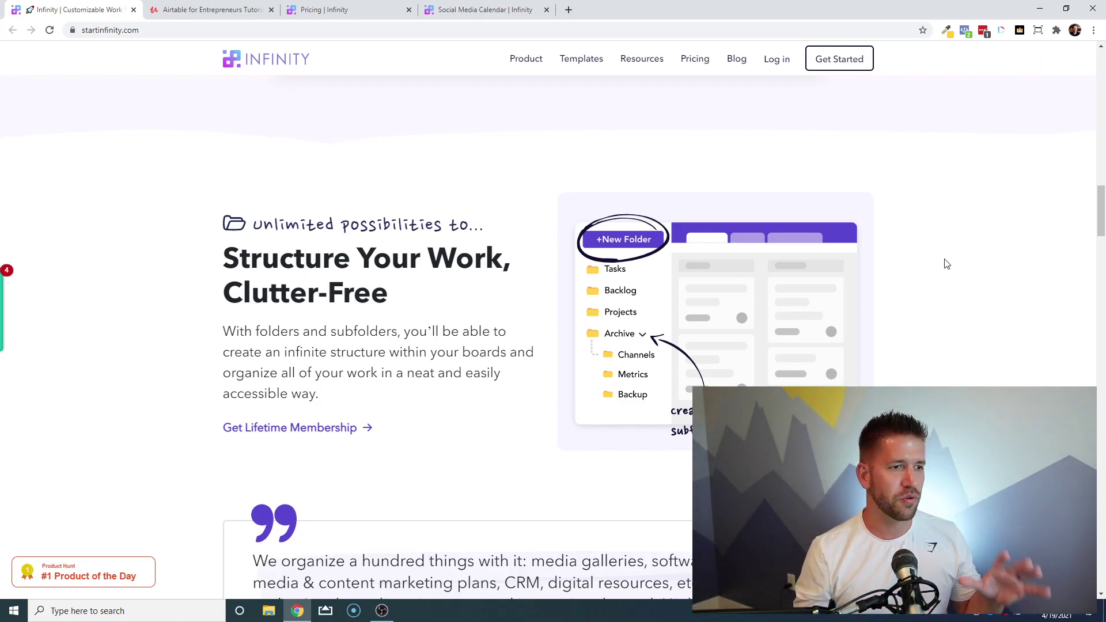
scroll(947, 264, down, 10)
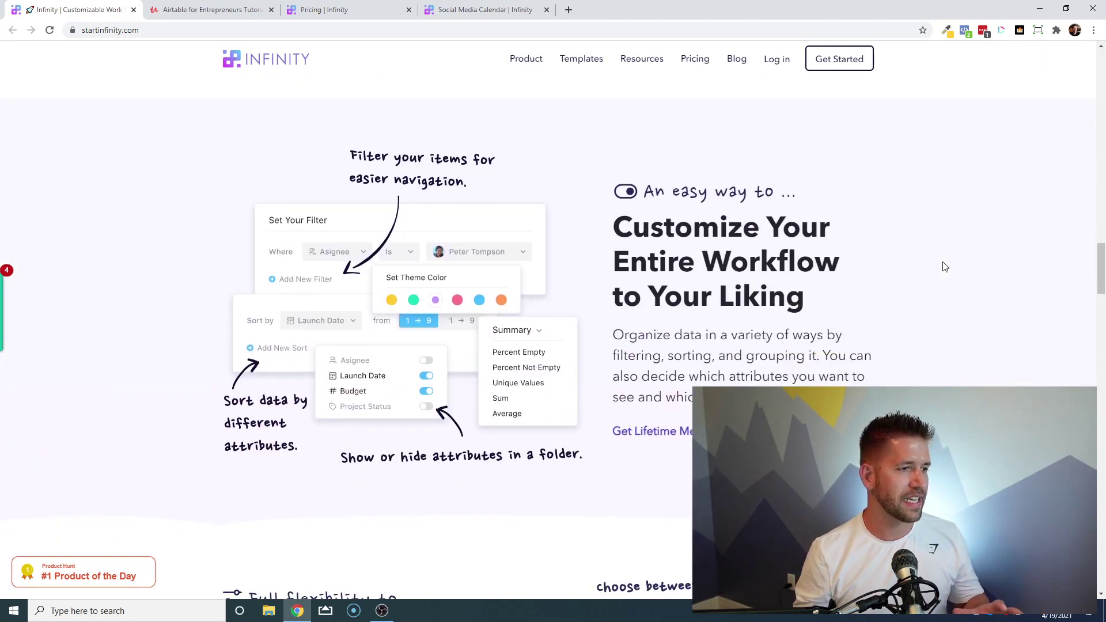
scroll(946, 267, down, 6)
scroll(894, 235, down, 10)
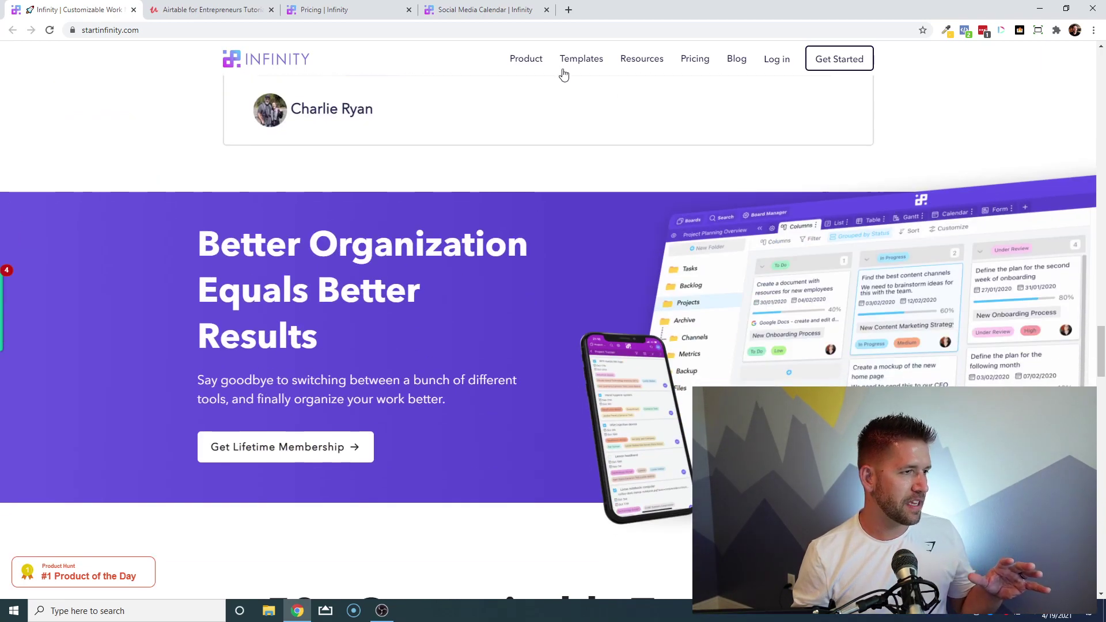
Open the Infinity pricing page and show the lifetime deal for the Team plan with 10 users.
click(329, 12)
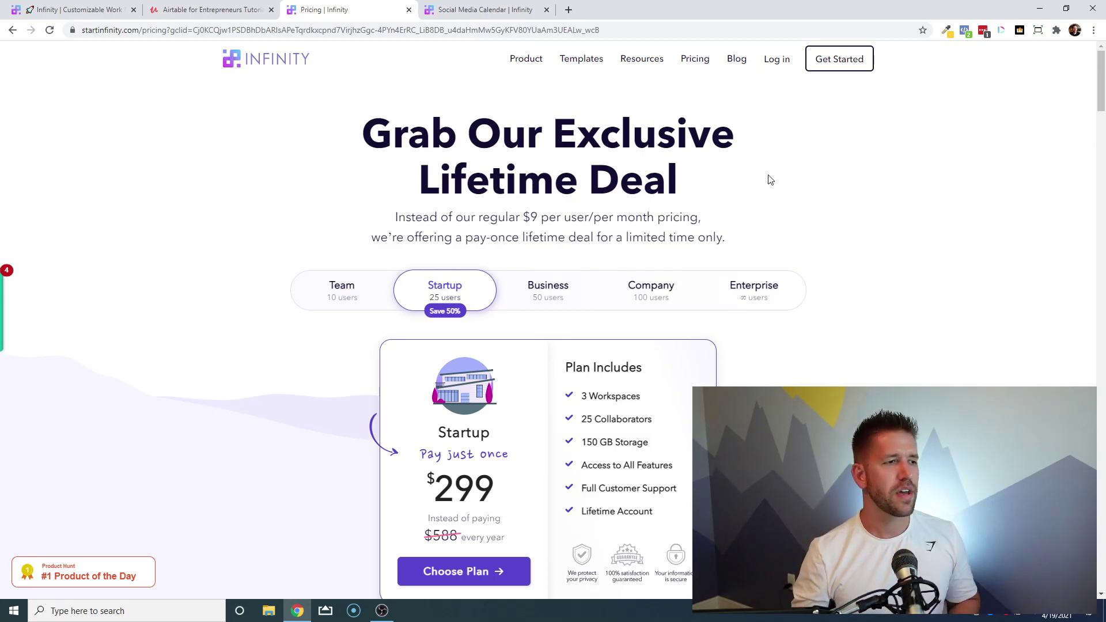
scroll(761, 195, down, 2)
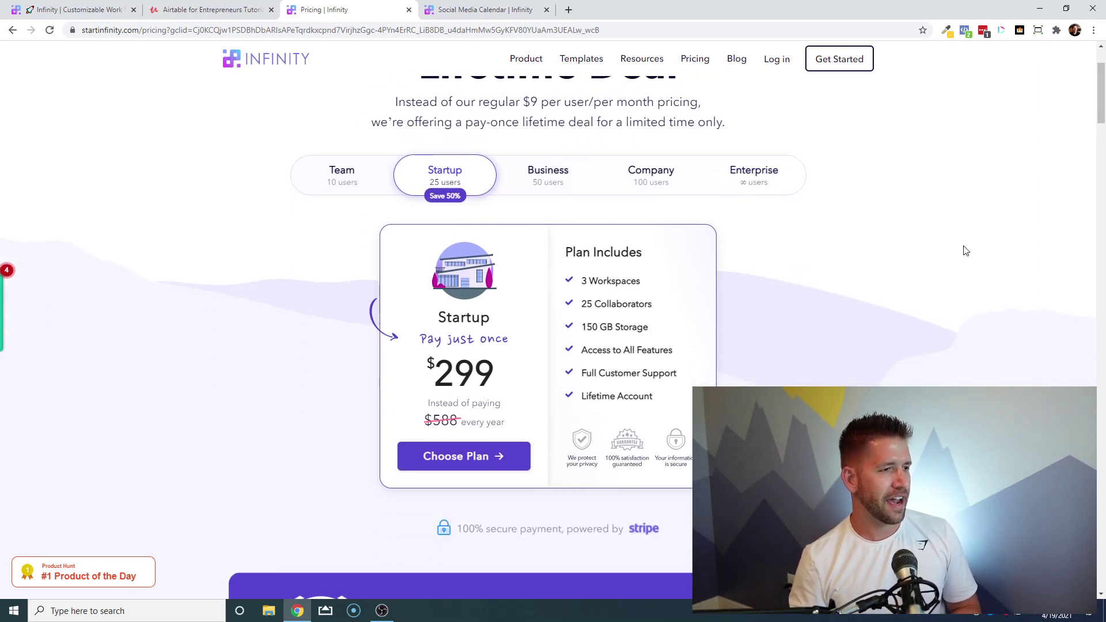
click(352, 187)
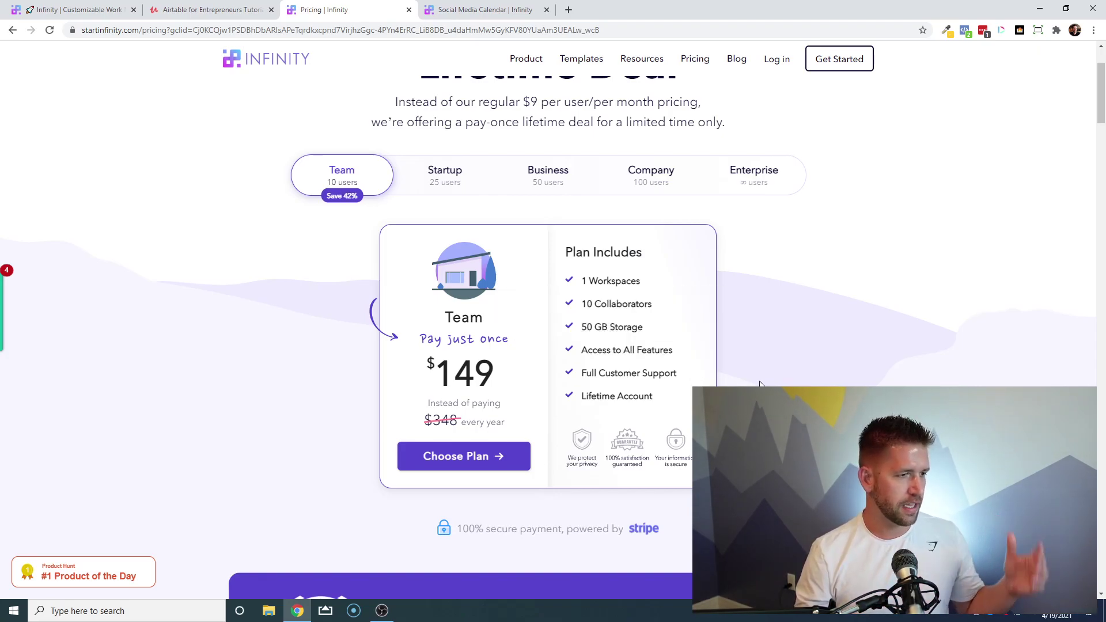
Examine the comparison of Infinity's lifetime price for 10 people with Trello, Asana, Monday, Clickup and Airtable.
scroll(771, 370, down, 6)
scroll(770, 371, down, 10)
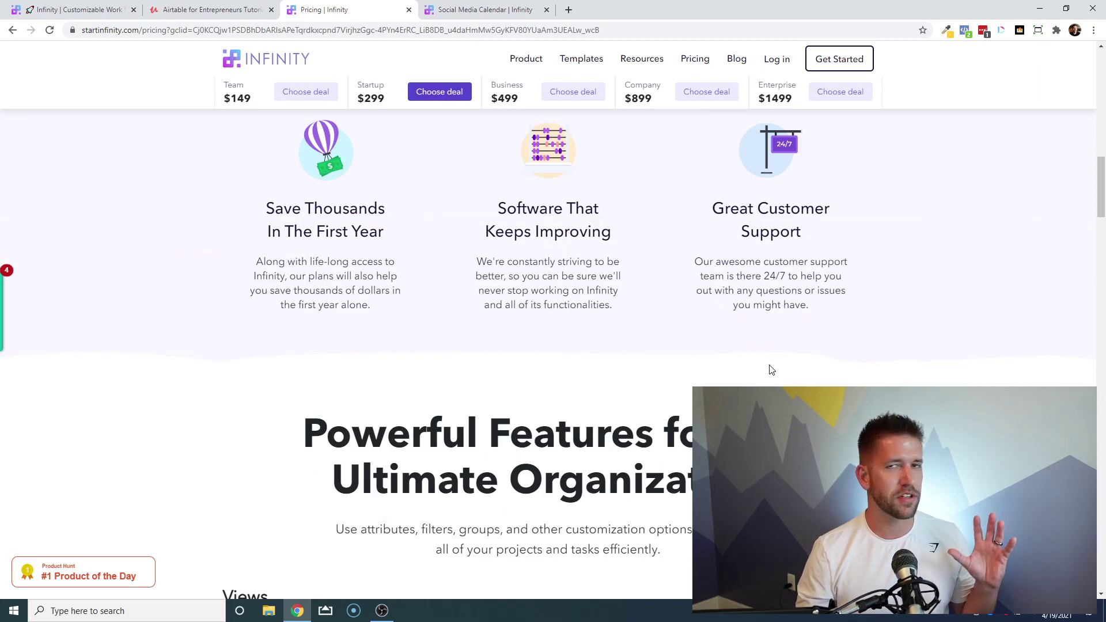
scroll(772, 370, down, 20)
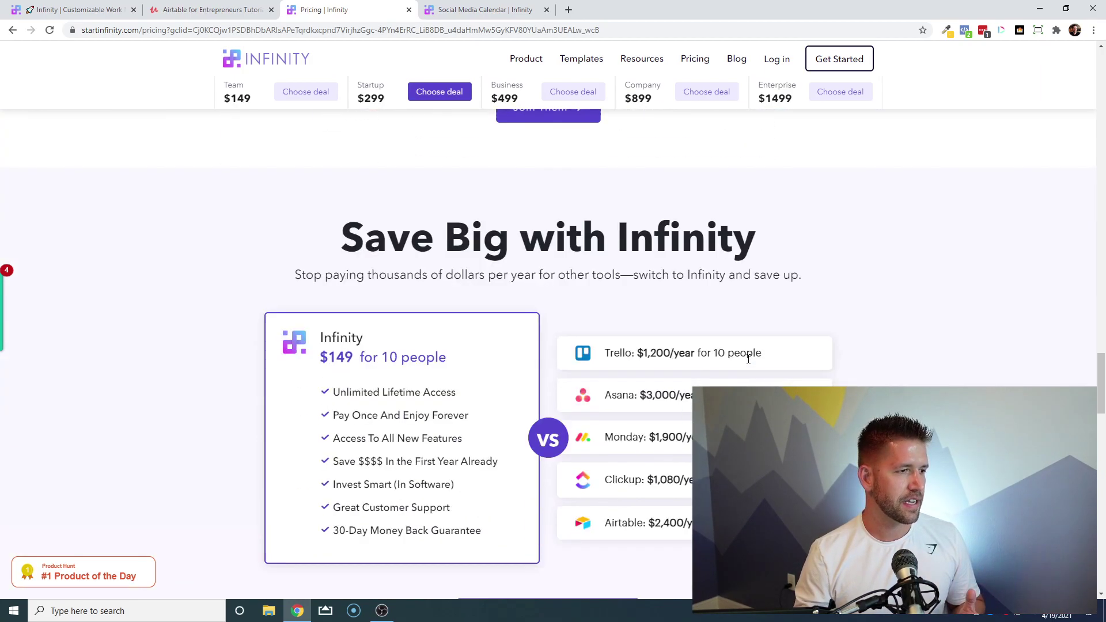
scroll(749, 359, down, 3)
scroll(746, 366, up, 1)
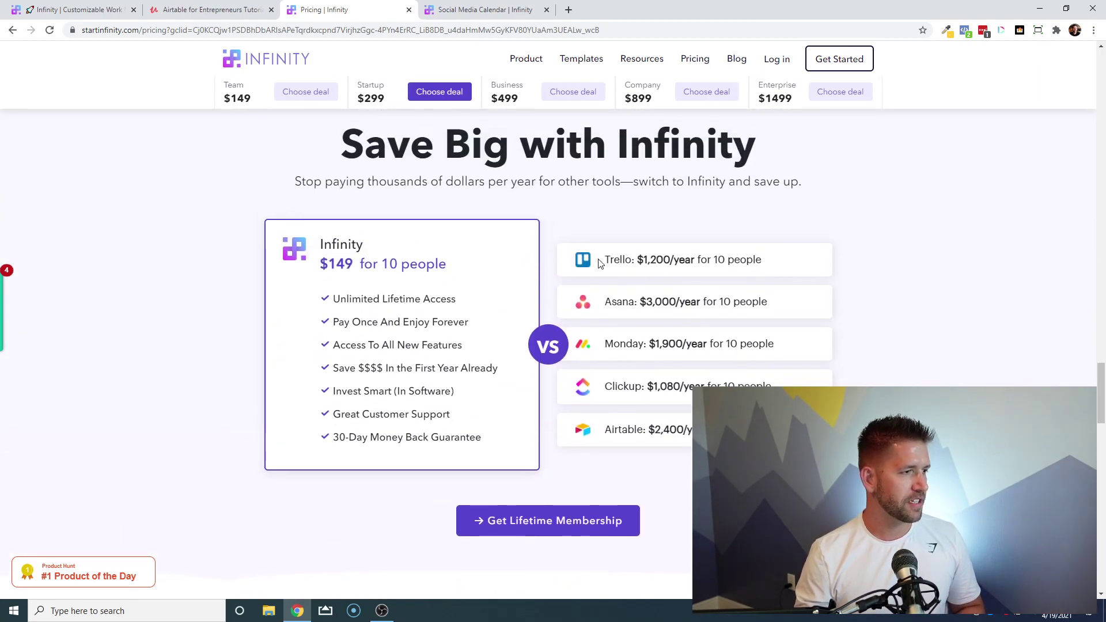
drag(323, 269, 451, 272)
click(350, 270)
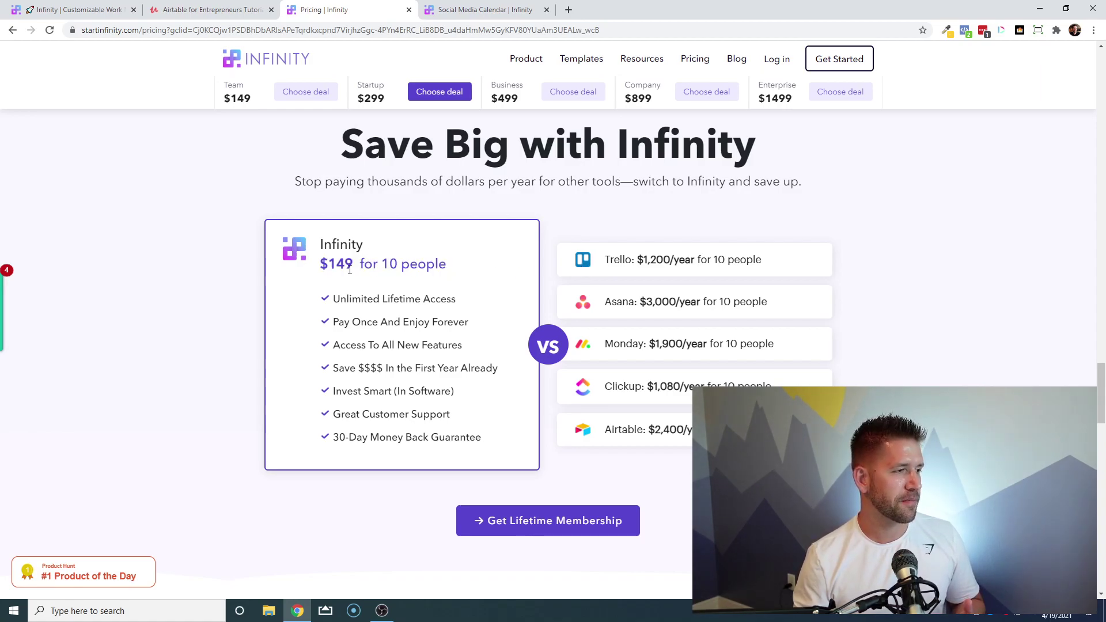
double_click(330, 264)
click(392, 270)
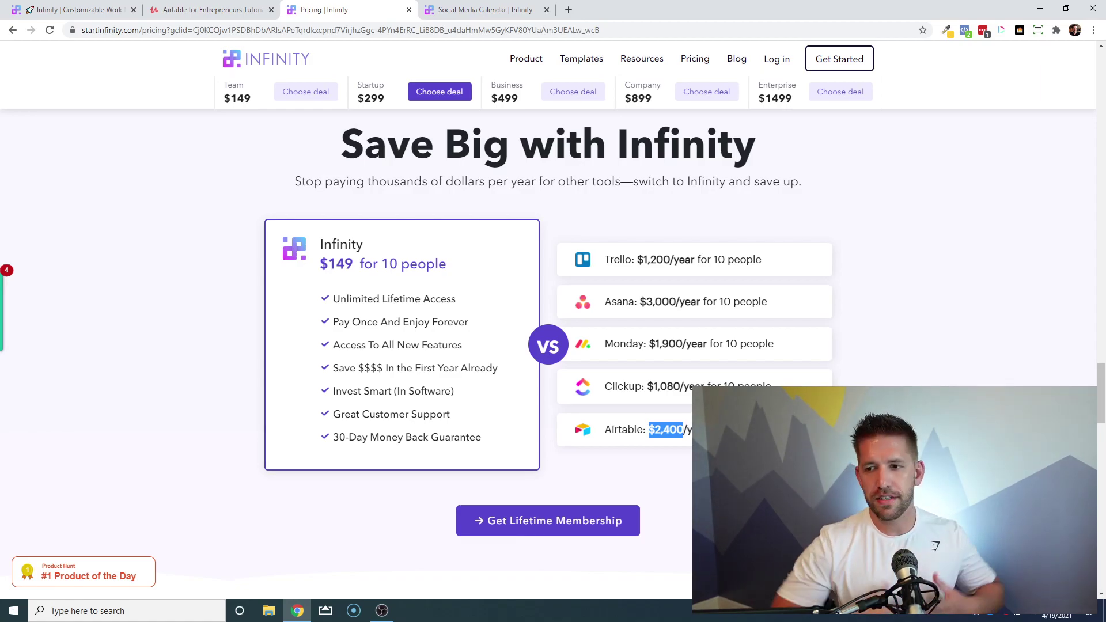
Switch to the Infinity web app and open My Dashboard from the list of boards.
click(515, 10)
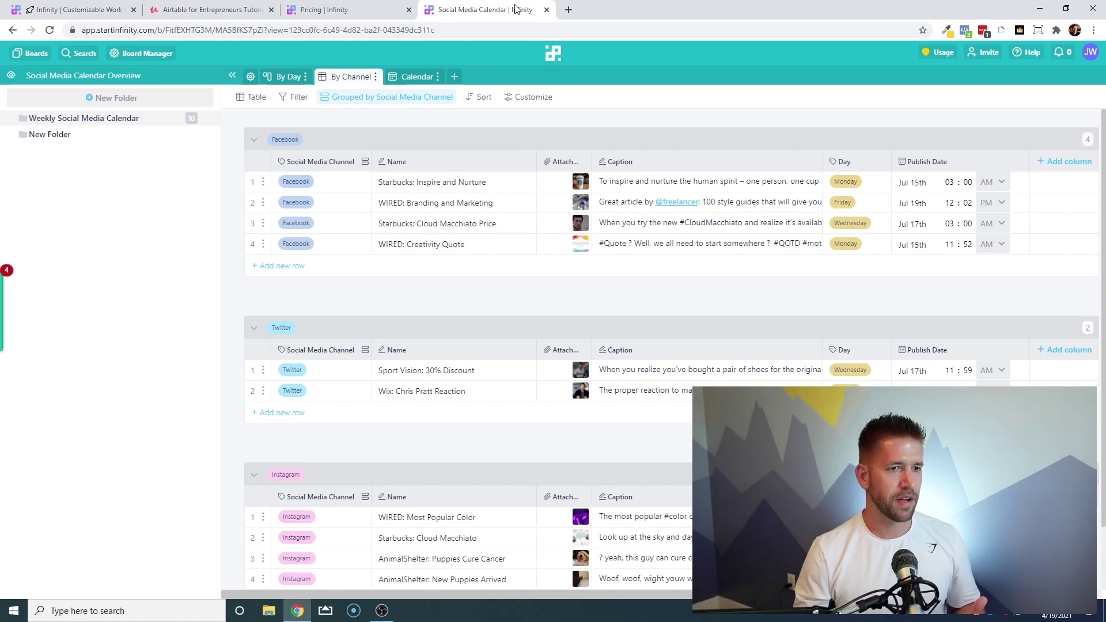
click(32, 58)
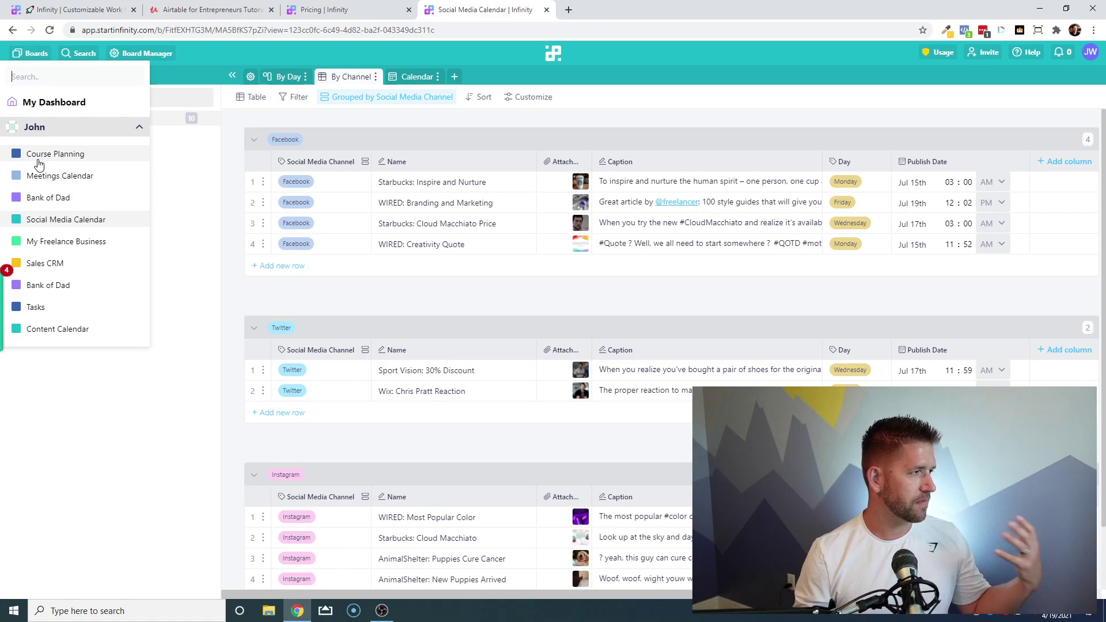
click(46, 103)
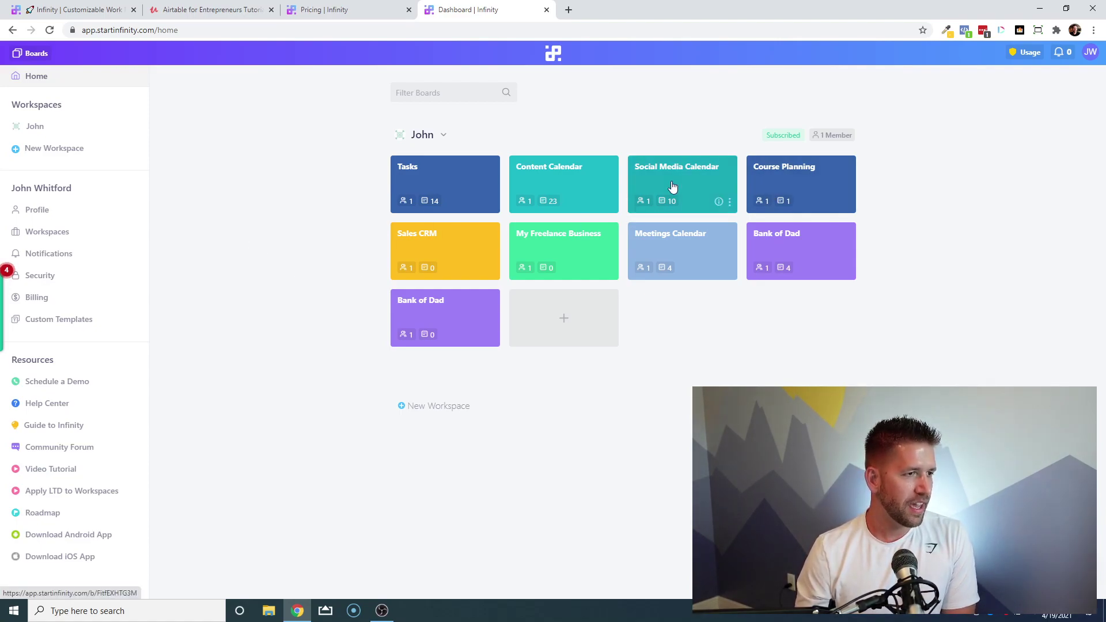
Rearrange the dashboard boards, placing Sales CRM after My Freelance Business and Meetings Calendar directly after Tasks.
drag(477, 261, 544, 248)
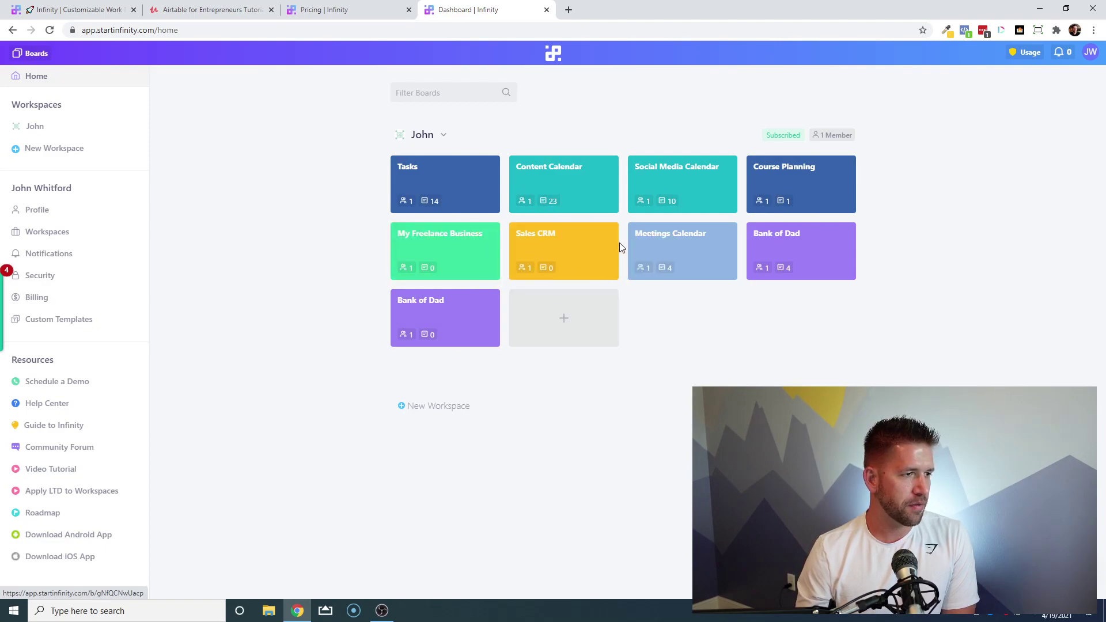
drag(666, 249, 539, 191)
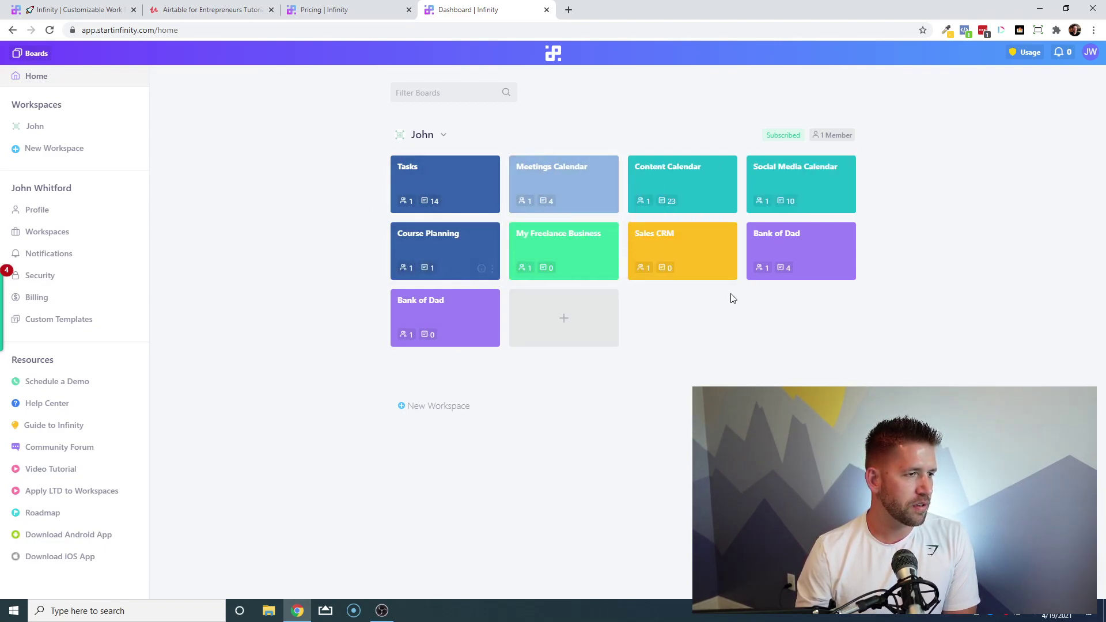
Open the Sales CRM board and choose to keep its demo data.
click(691, 241)
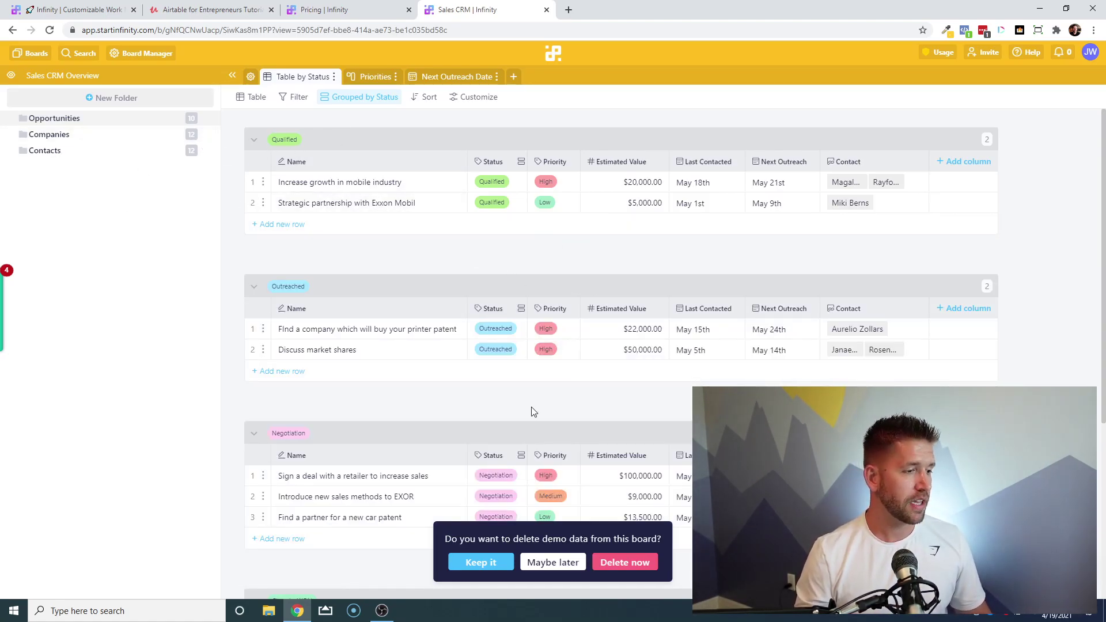
click(481, 563)
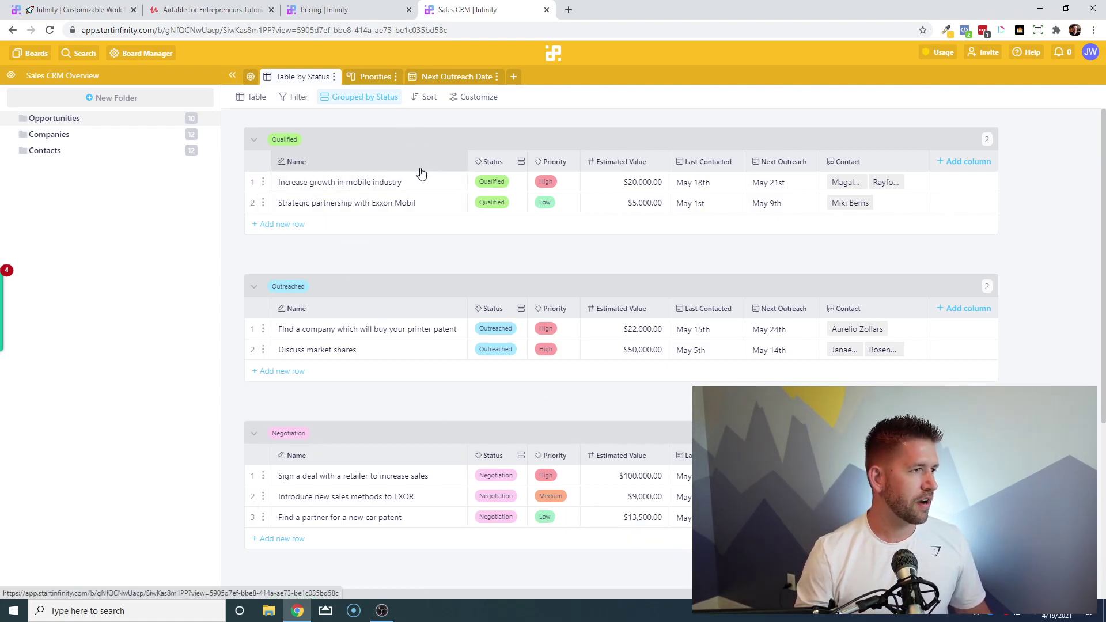
Examine the grouping options and the Status label settings of the Opportunities table without changing them.
click(368, 98)
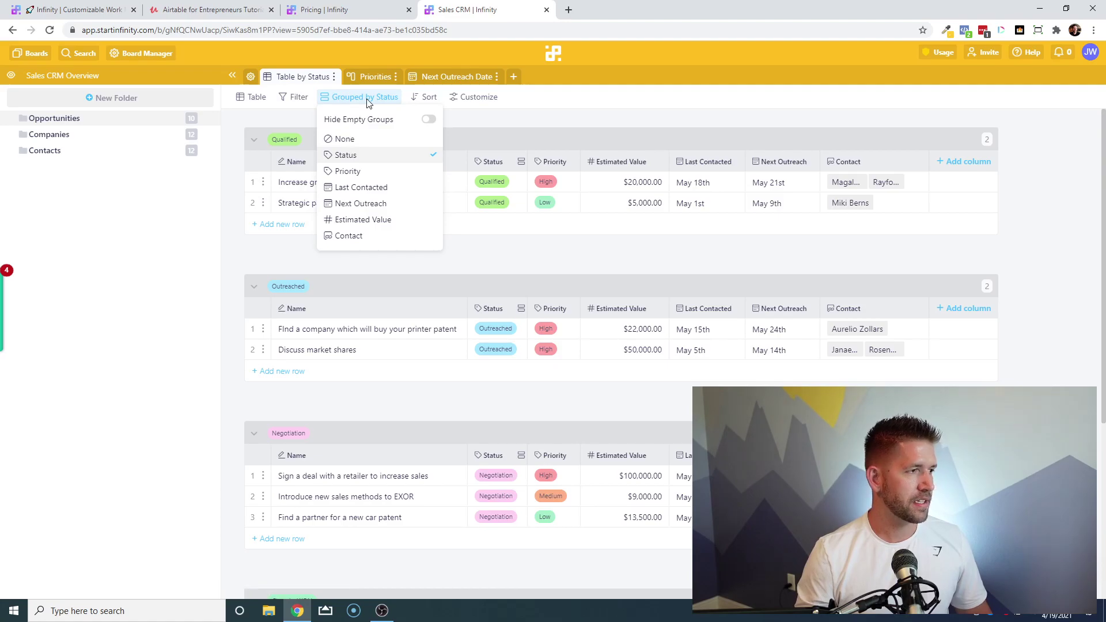
click(367, 98)
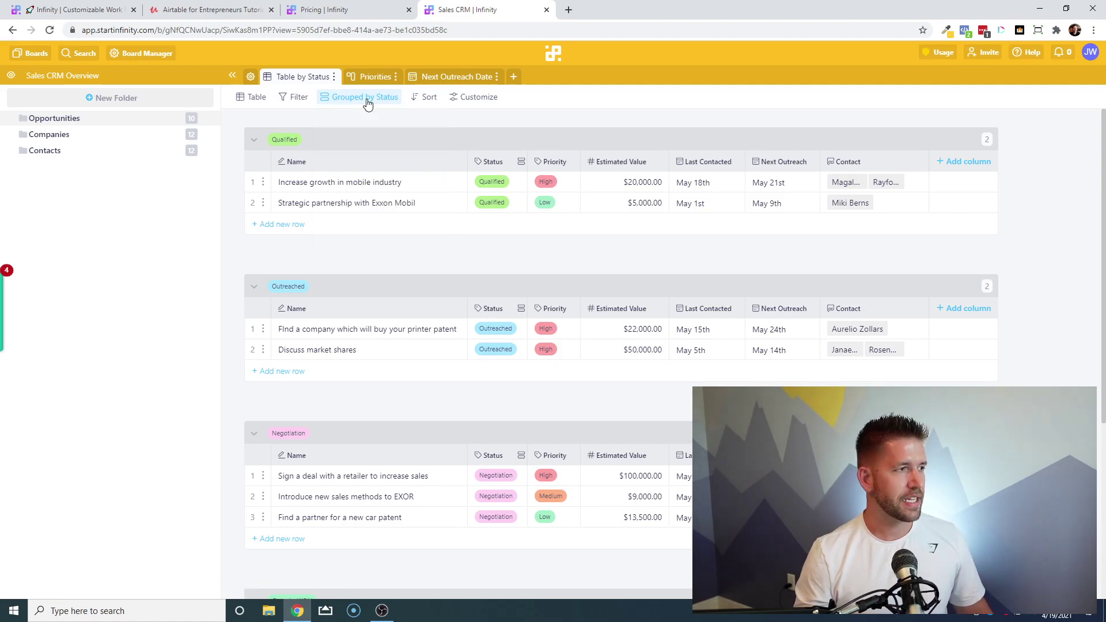
click(277, 142)
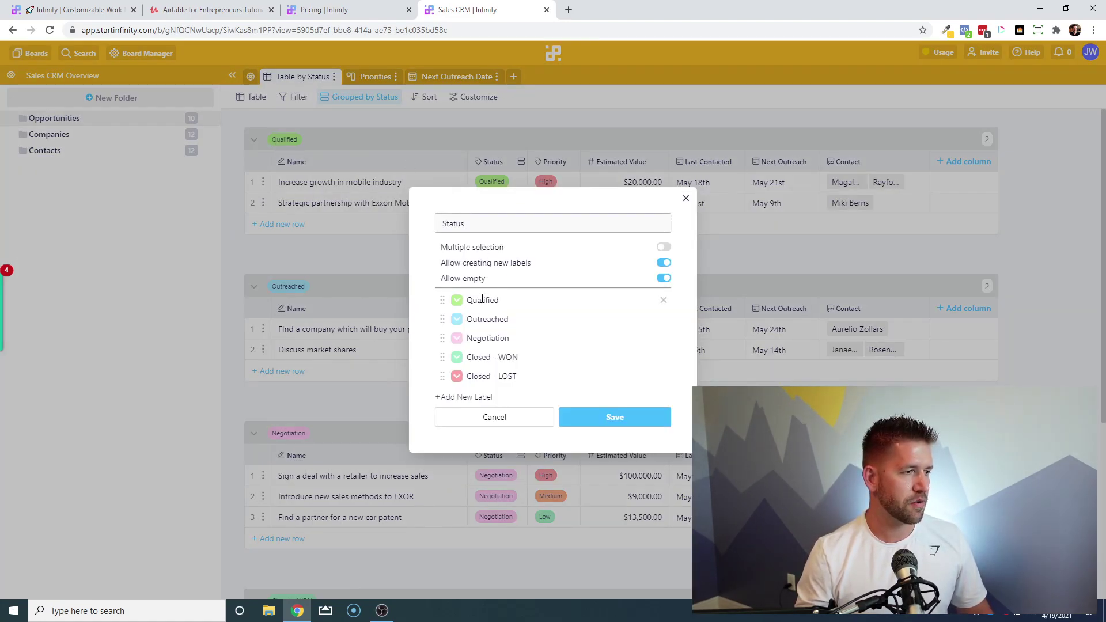
click(526, 417)
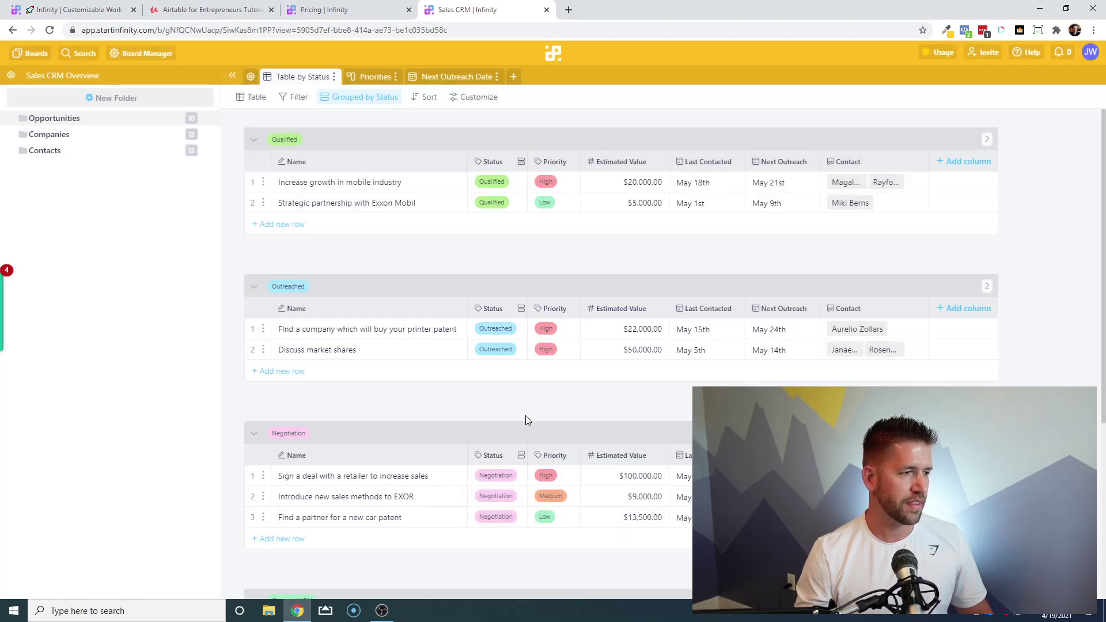
scroll(482, 333, down, 2)
scroll(477, 328, up, 1)
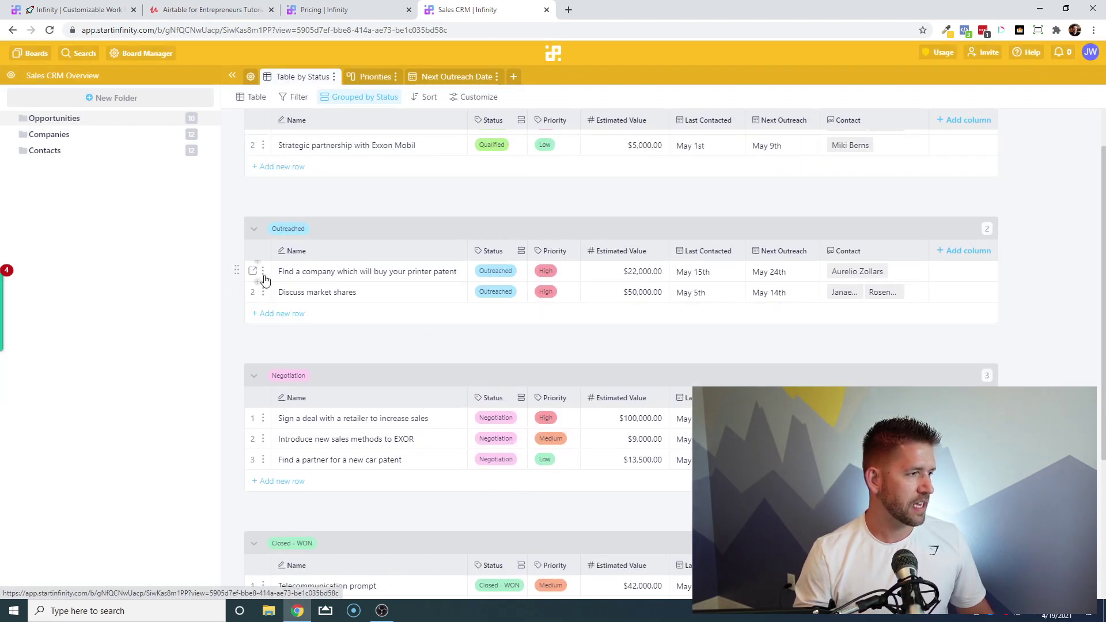
Move the printer patent opportunity from Outreached to Qualified, and return it to Outreached below Discuss market shares.
drag(290, 272, 239, 171)
scroll(399, 237, up, 2)
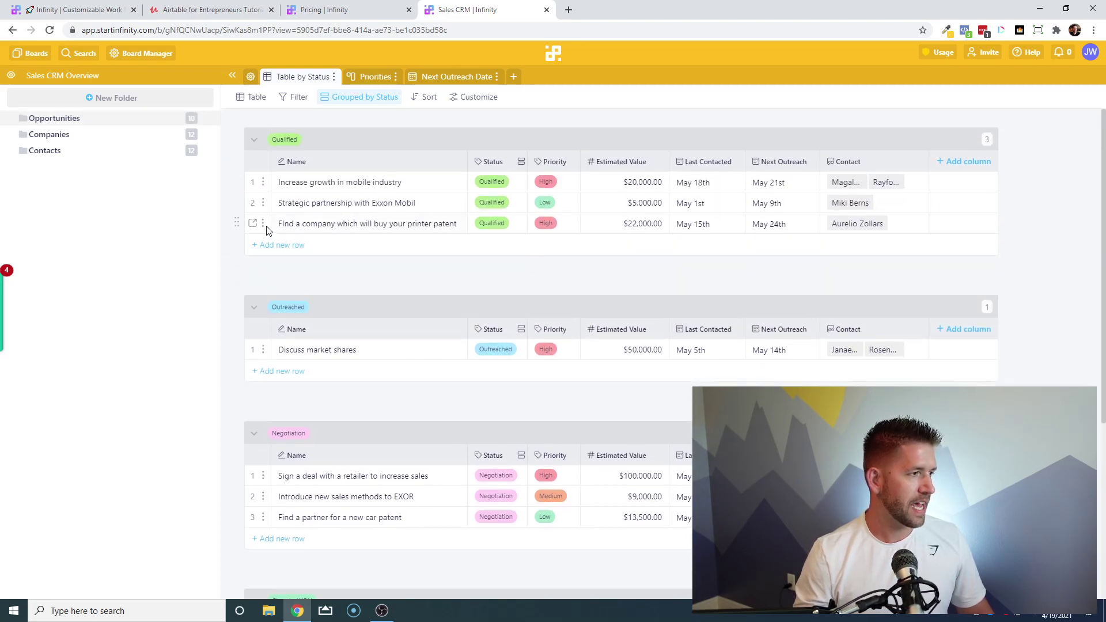
drag(237, 224, 271, 369)
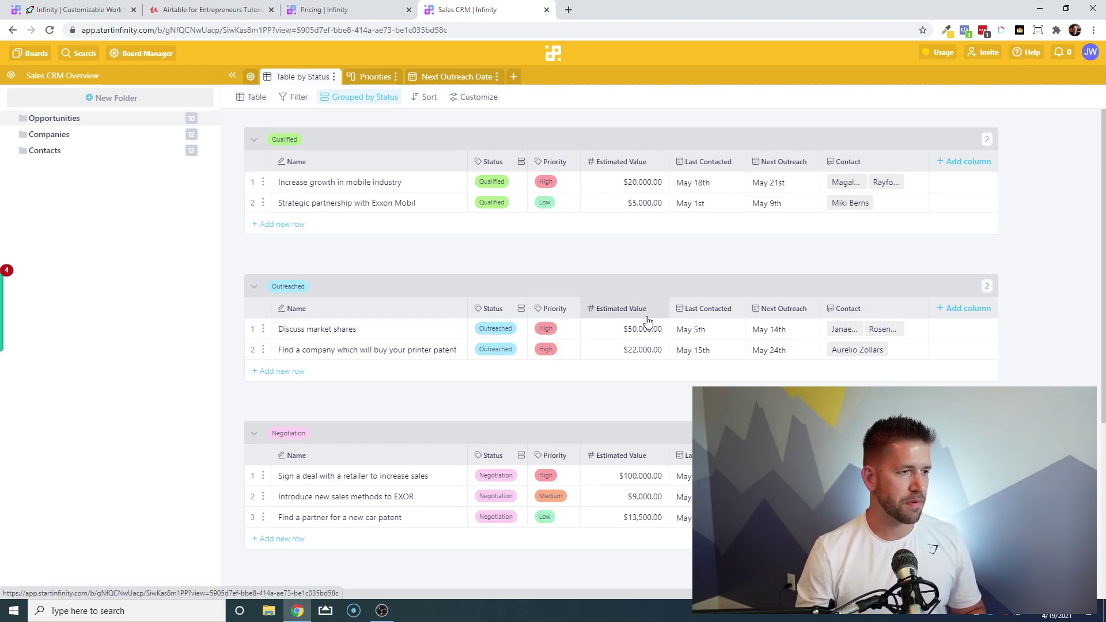
Add a Long Text column named Notes to the Opportunities table with the default value "Notes here".
click(973, 315)
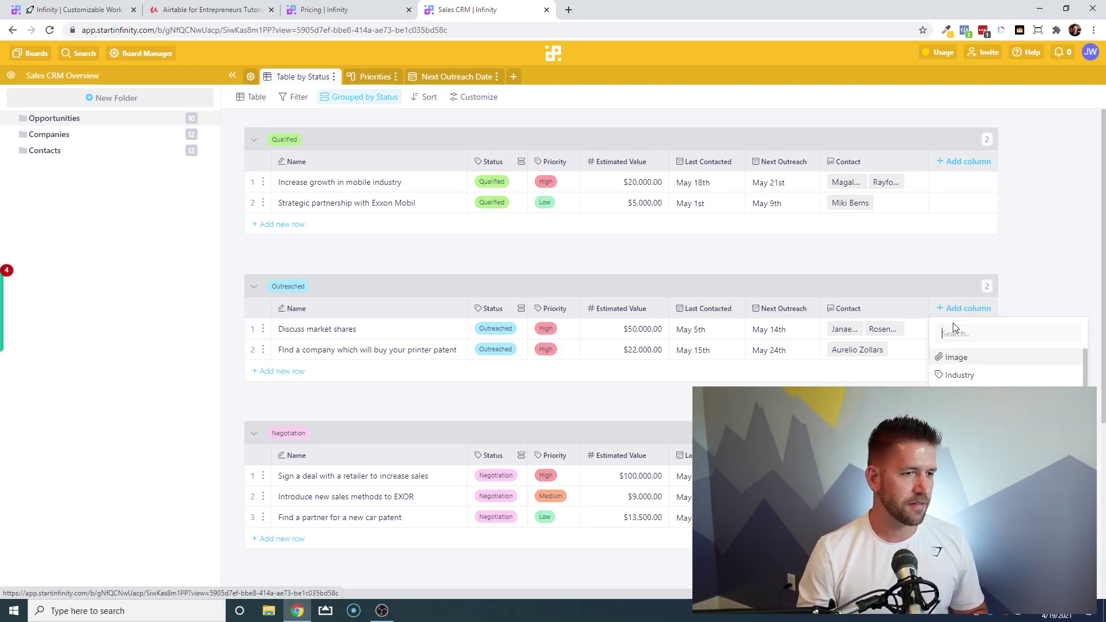
text(Notes)
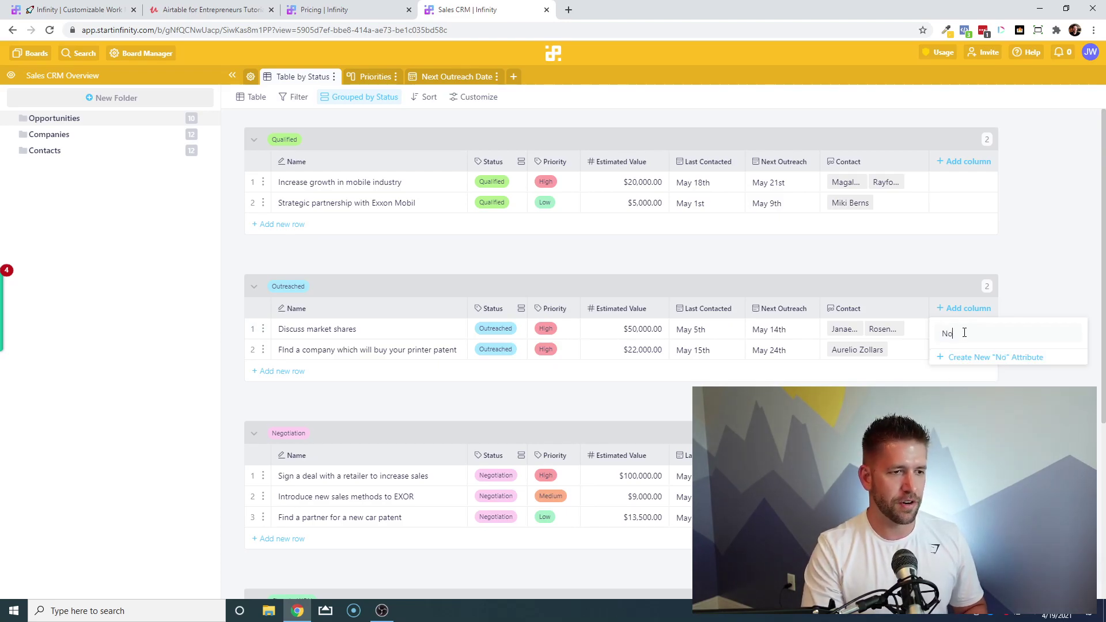
click(965, 362)
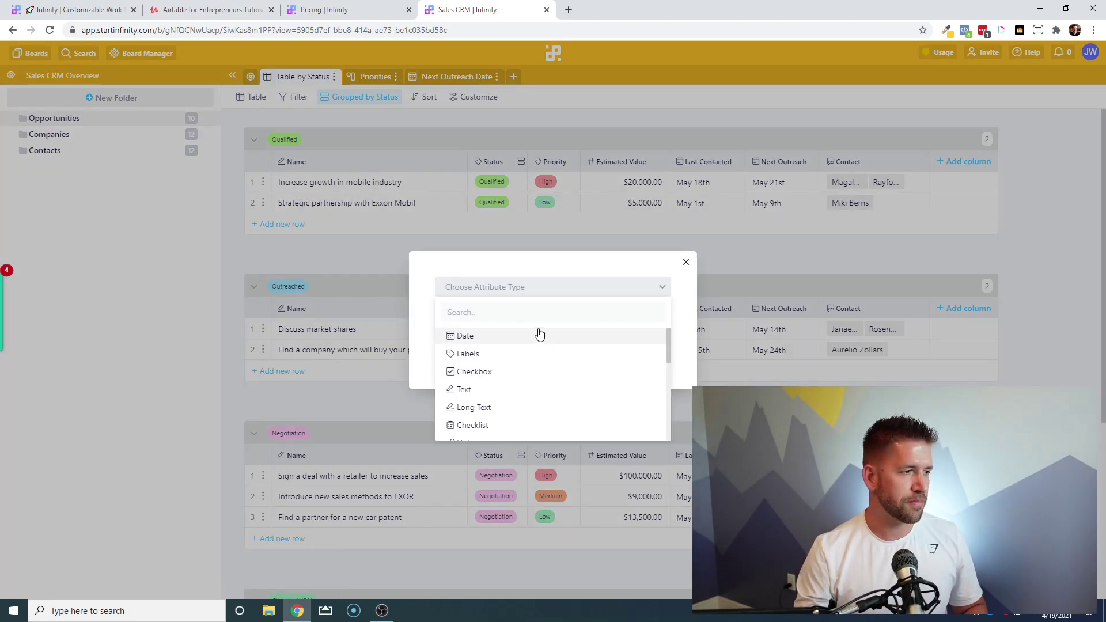
click(472, 407)
click(485, 334)
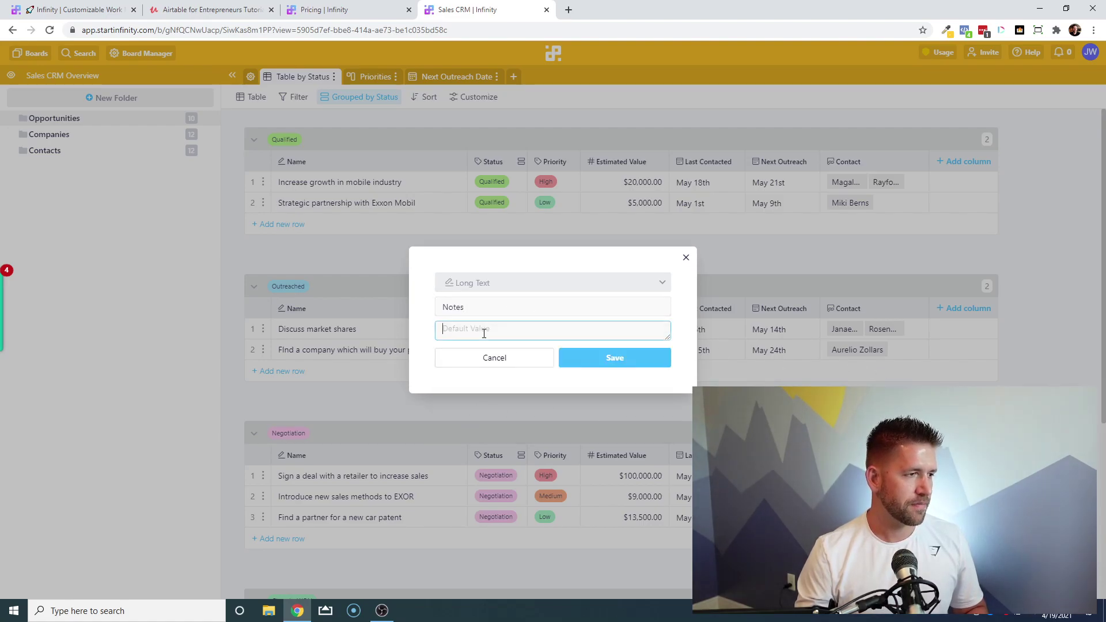
text(Notes here)
click(598, 358)
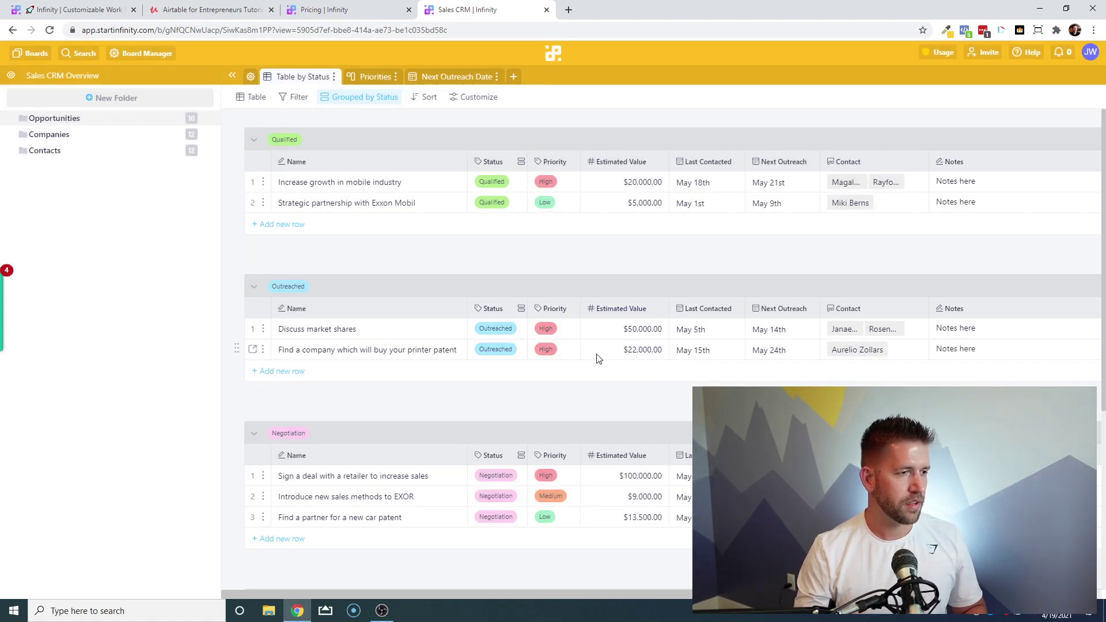
Replace the note for Discuss market shares with "Had a nice call with this person.".
click(971, 328)
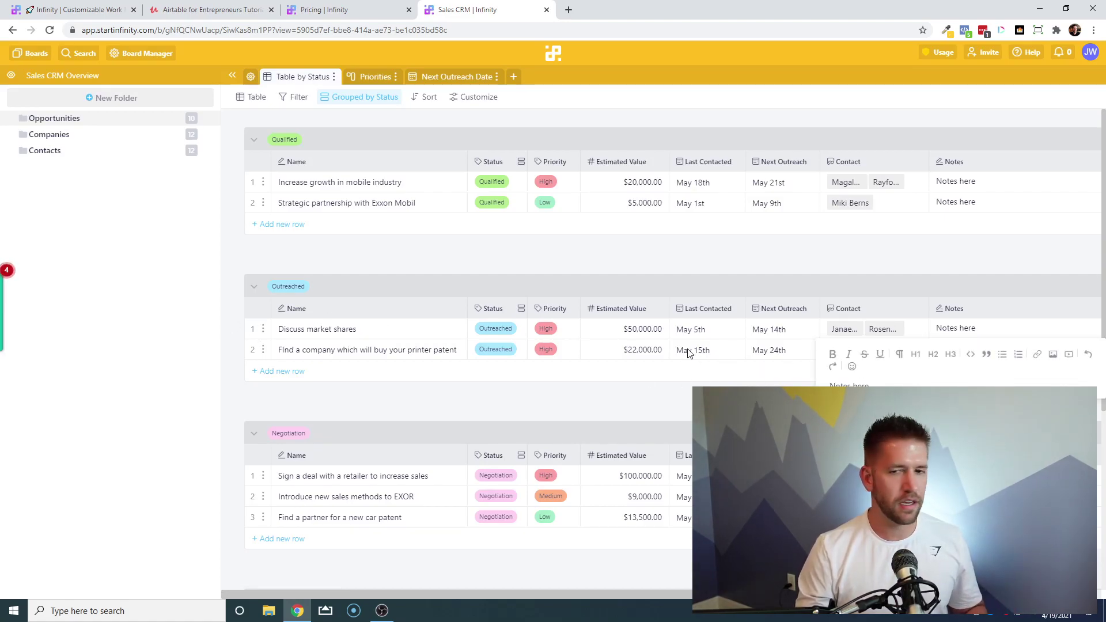
scroll(536, 391, down, 2)
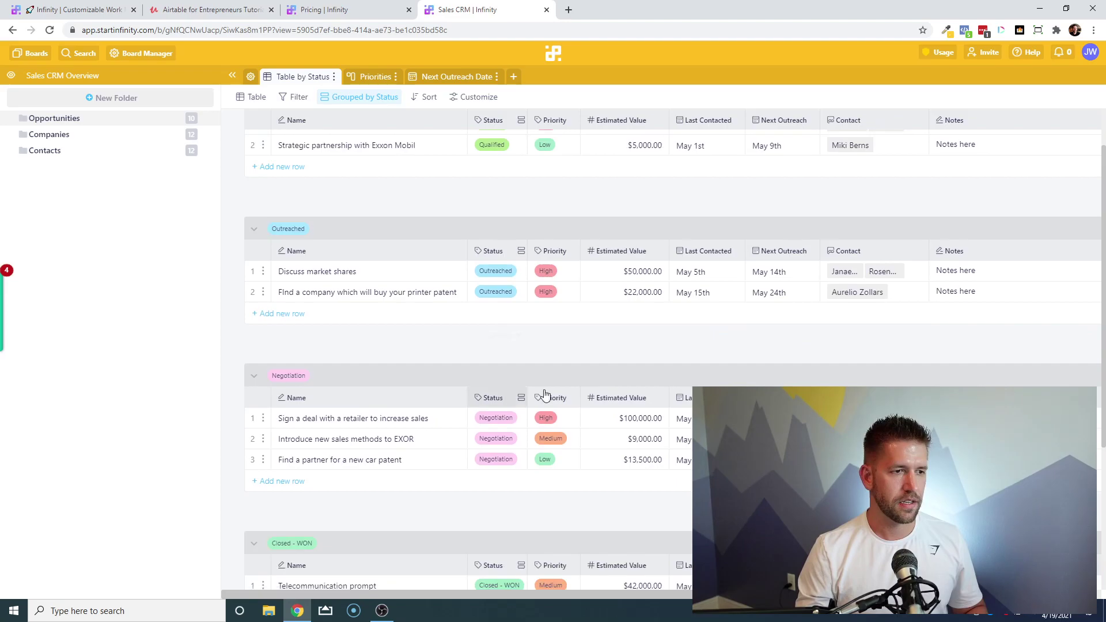
click(970, 218)
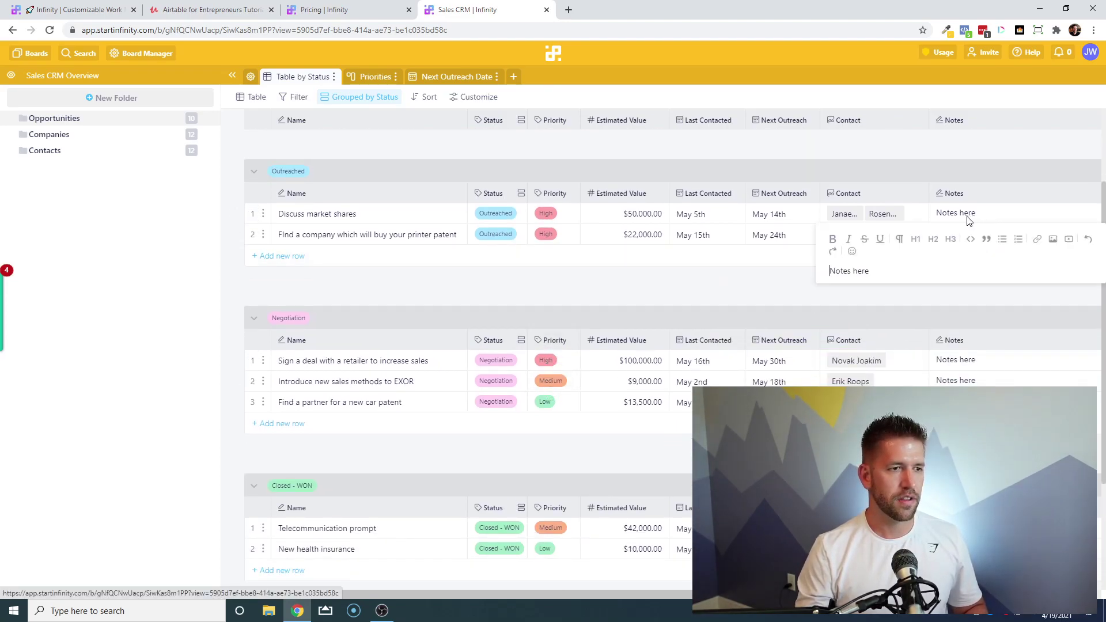
triple_click(888, 277)
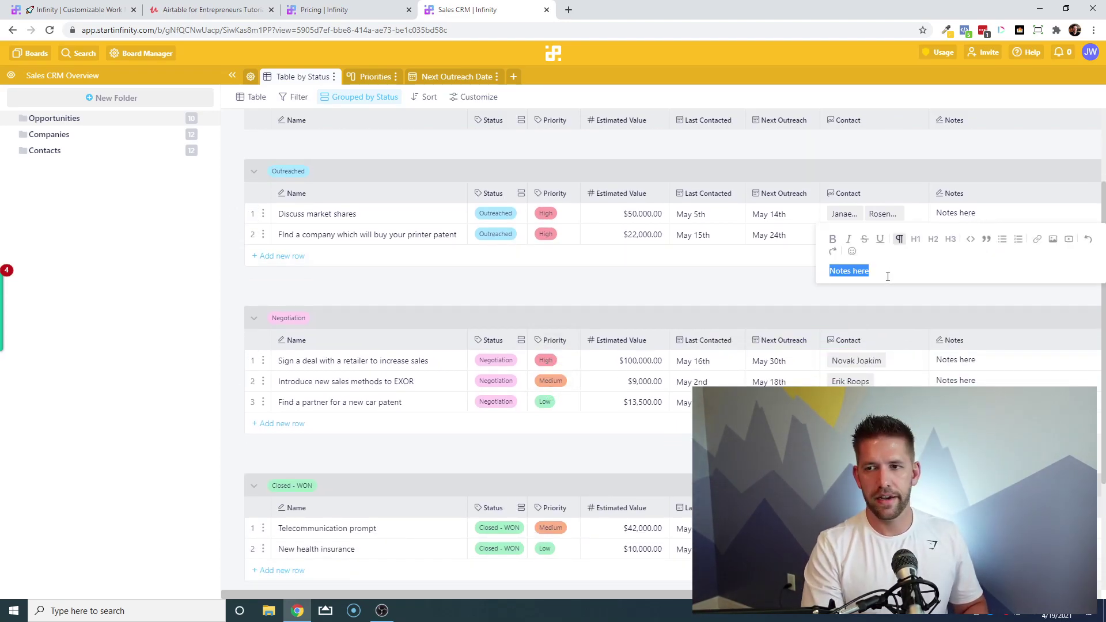
text(Had a nice call with thi)
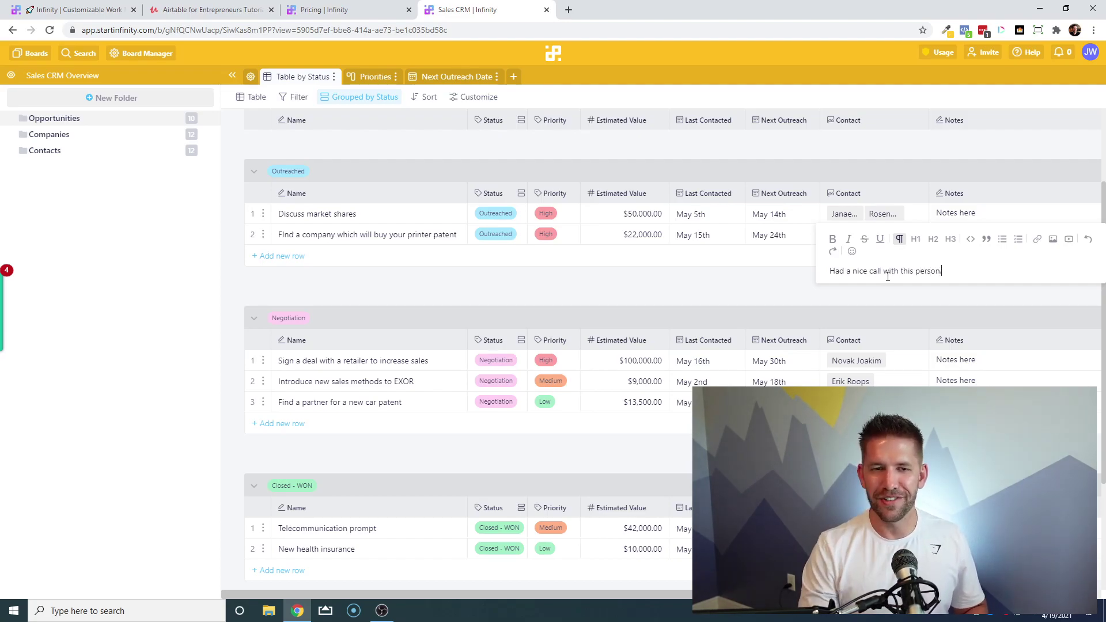
click(726, 288)
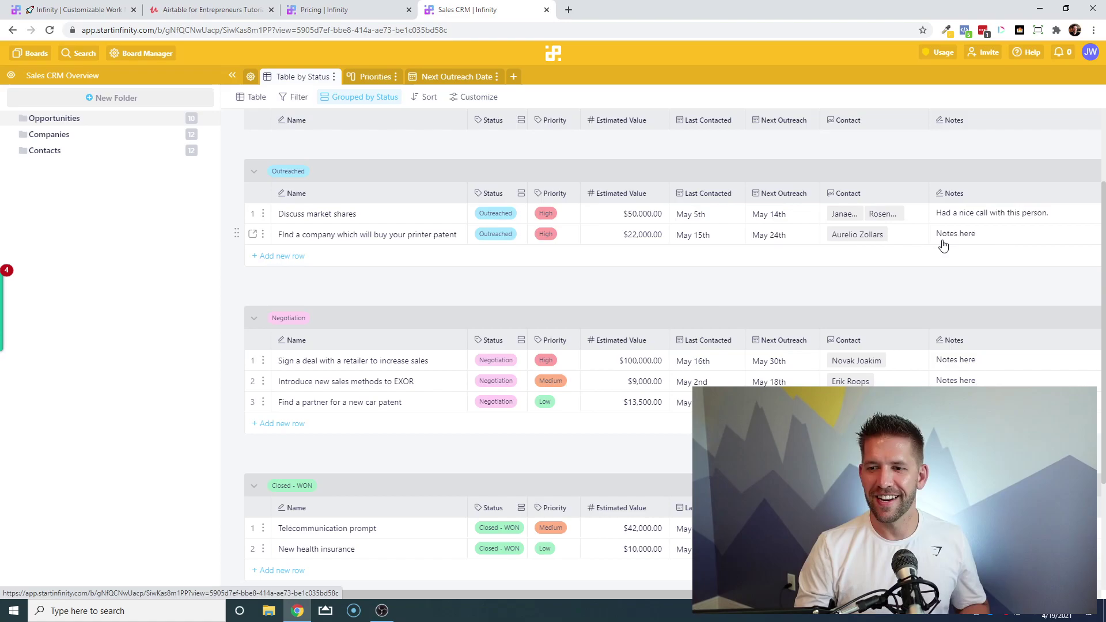
Remove the Status grouping from the Opportunities table and move Increase growth in mobile industry down to row 5.
scroll(549, 250, up, 2)
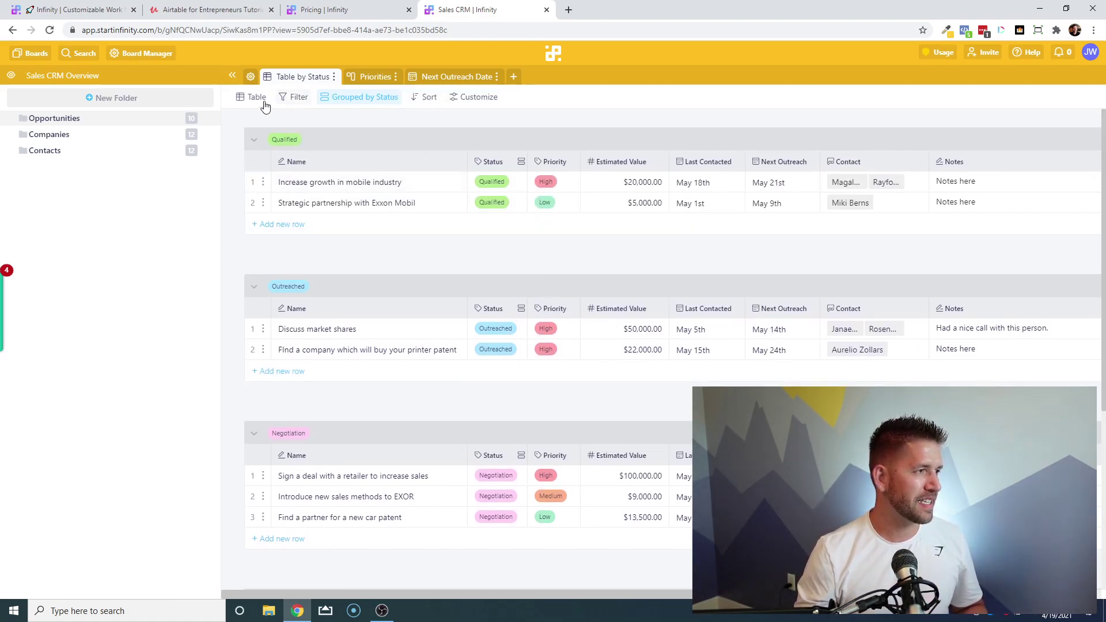
click(346, 102)
click(376, 159)
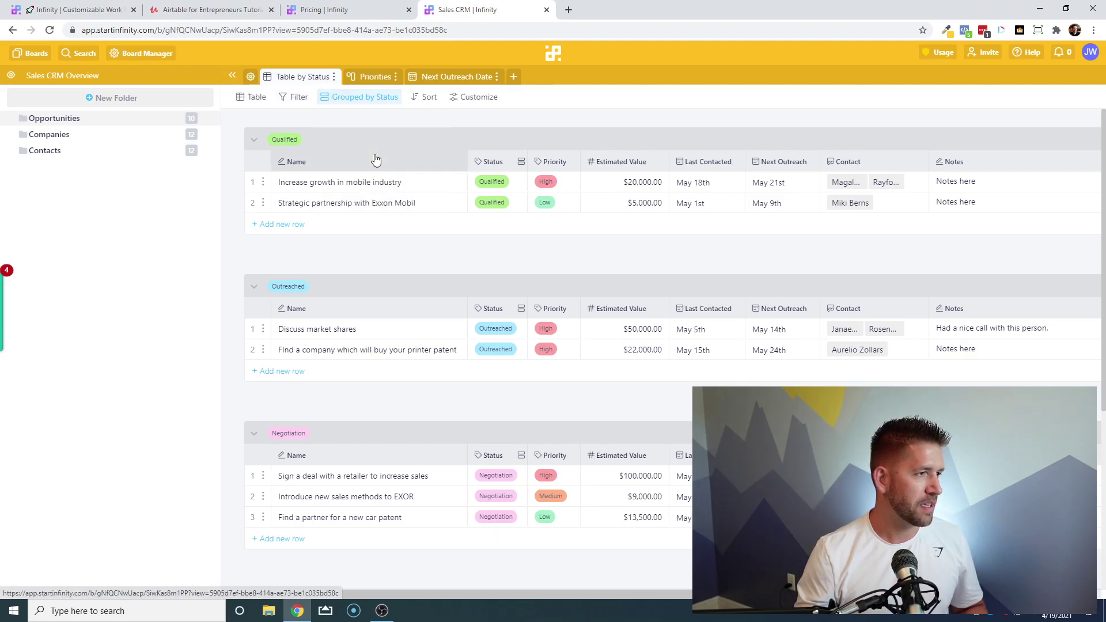
click(382, 99)
click(359, 138)
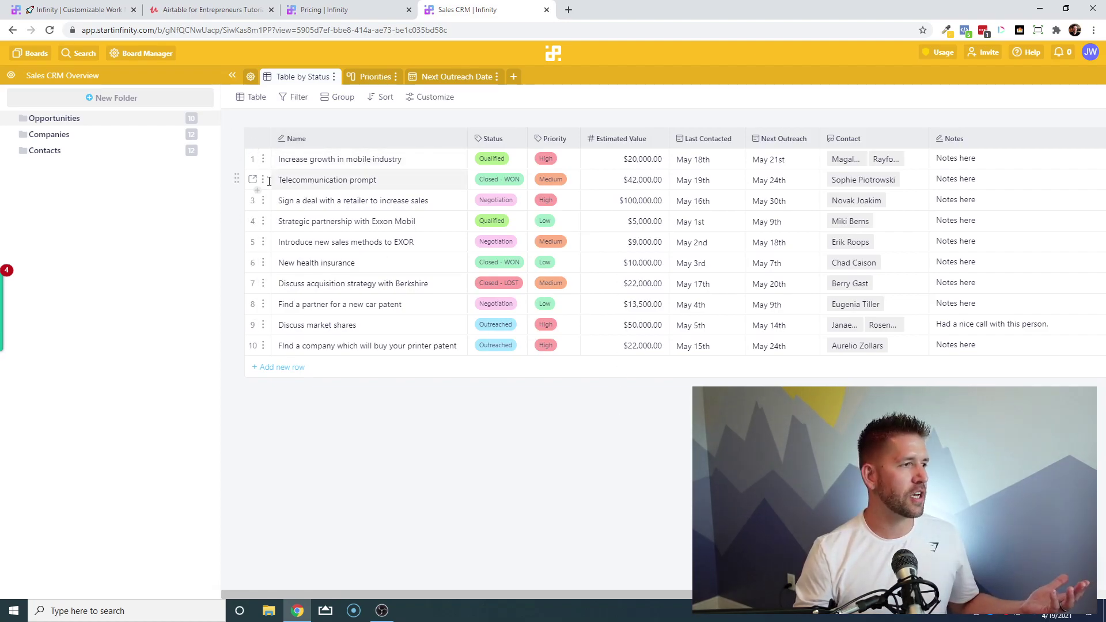
drag(236, 159, 237, 243)
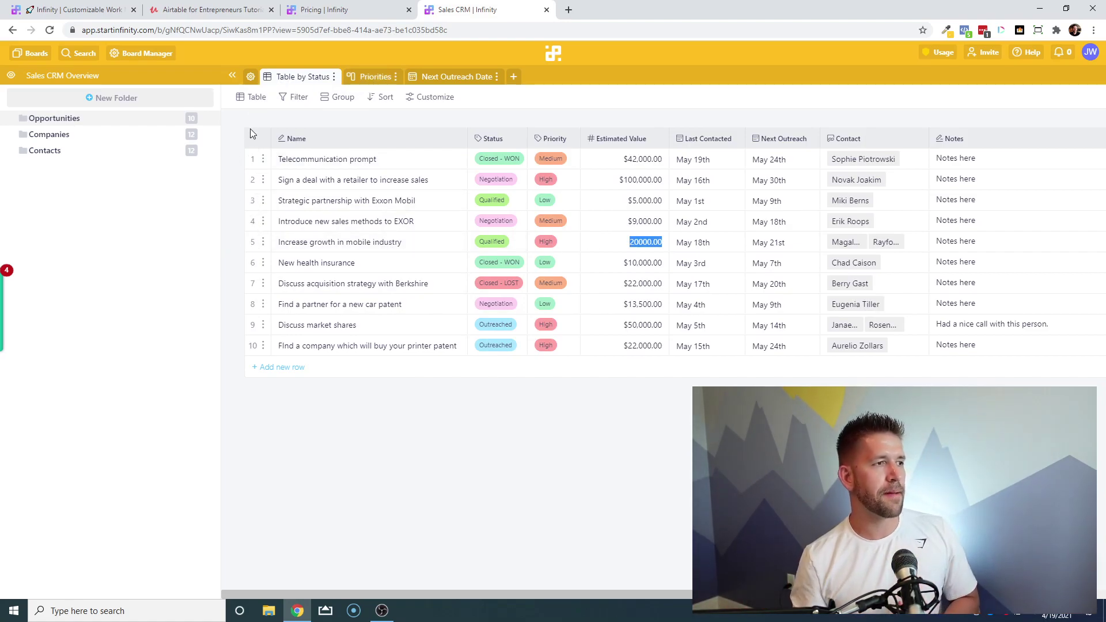
Check the Priorities view briefly, and group the Table by Status view by Status again.
click(361, 81)
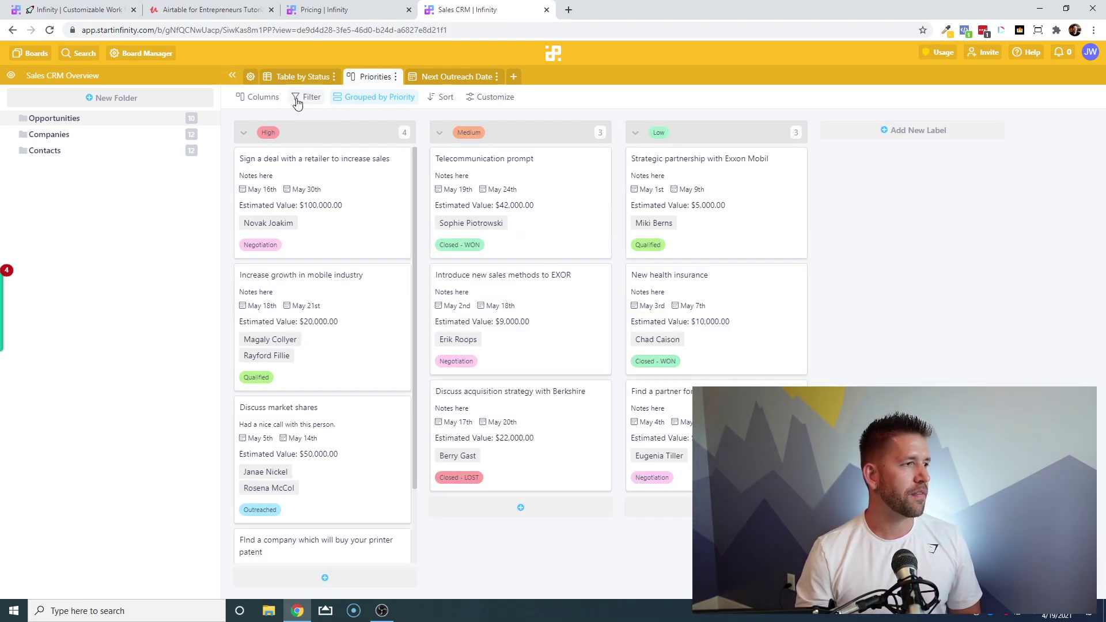
click(310, 83)
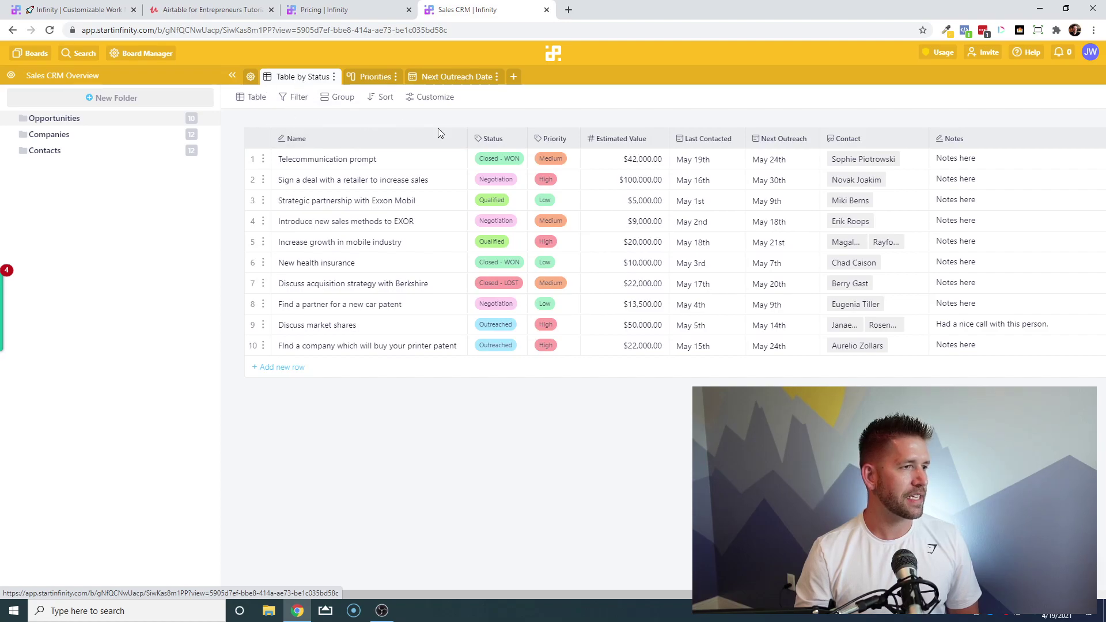
click(344, 98)
click(344, 155)
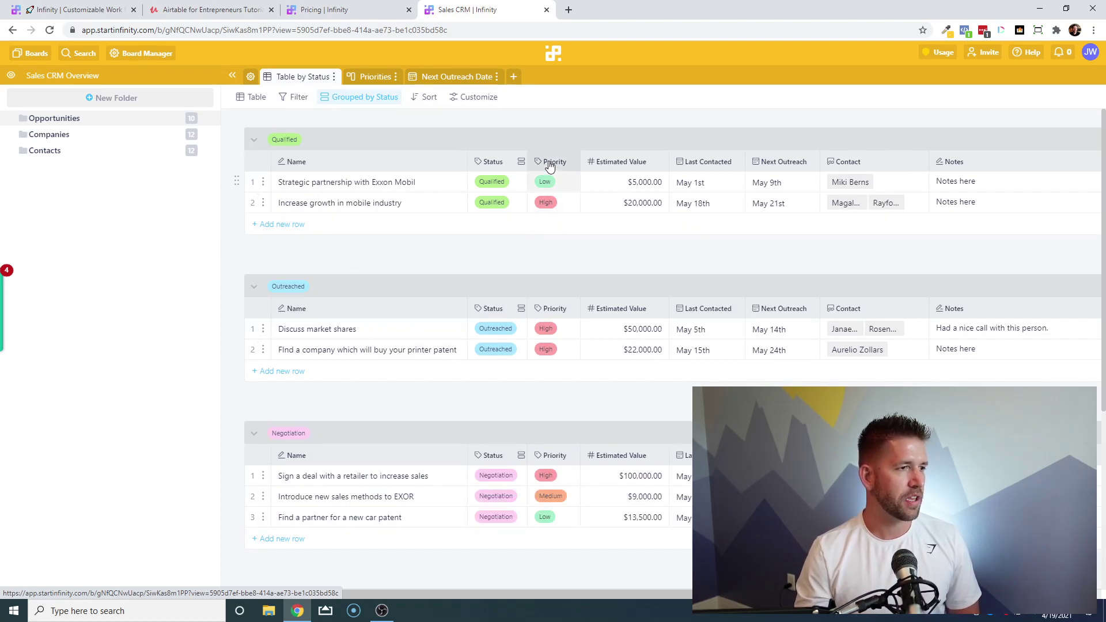
In the Priorities view, move the Exxon Mobil partnership card to Medium, and the retailer deal card to Medium, Low and back to Medium.
click(354, 80)
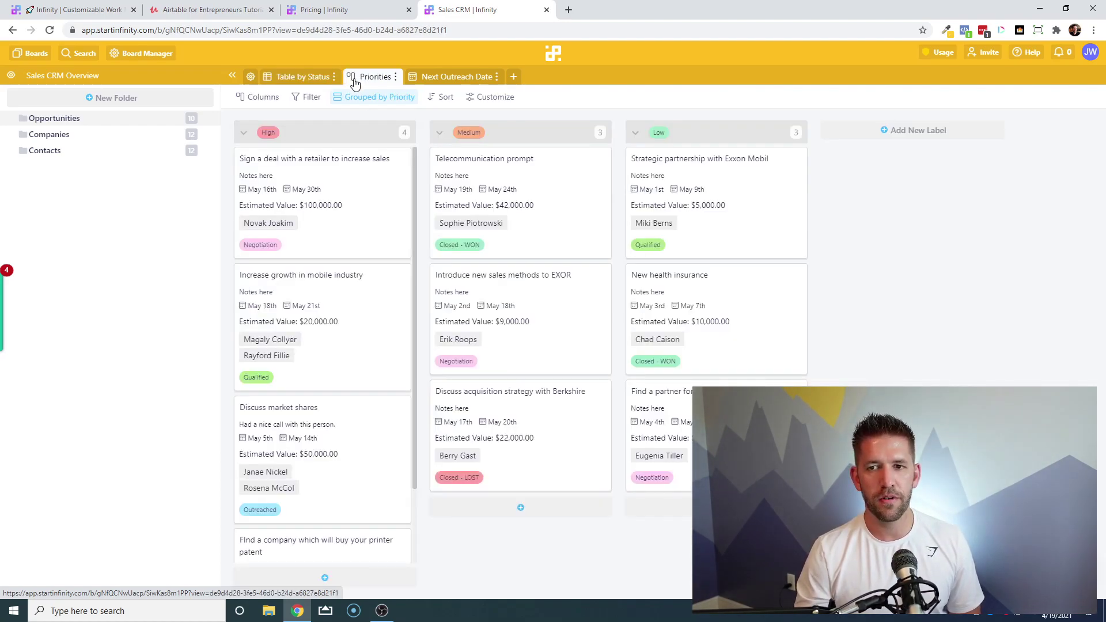
drag(288, 179, 516, 199)
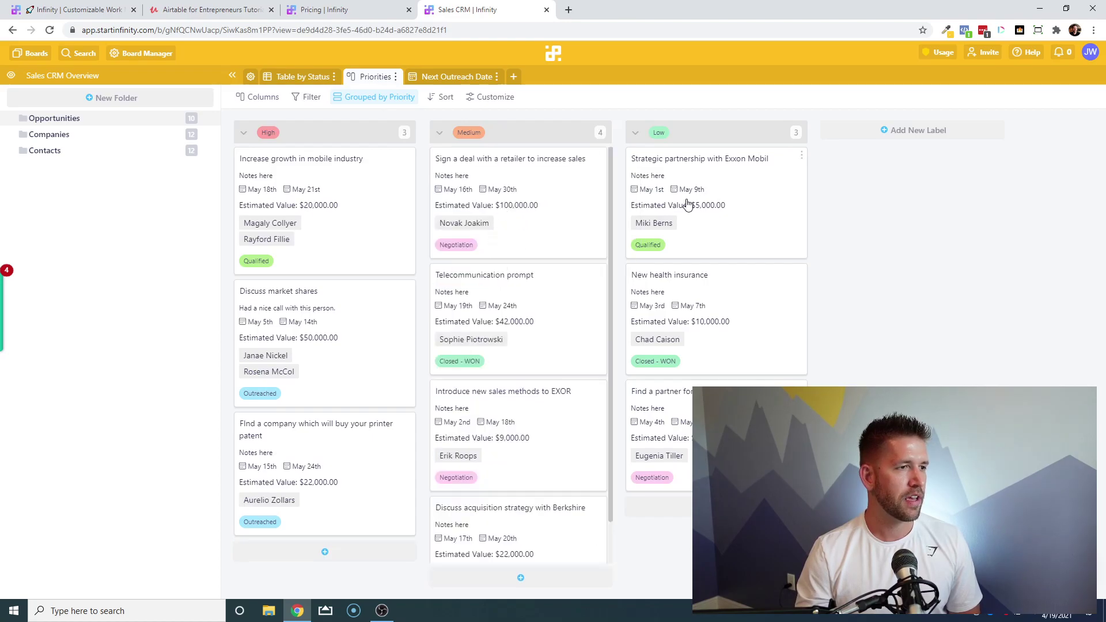
drag(687, 205, 536, 201)
drag(522, 291, 682, 296)
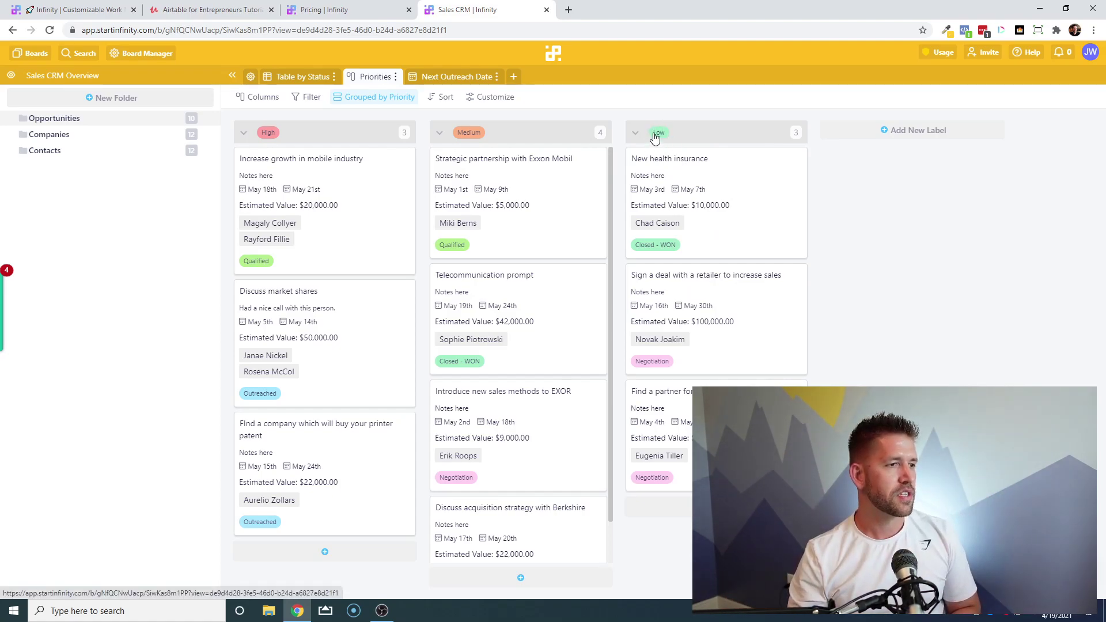
drag(684, 291, 536, 284)
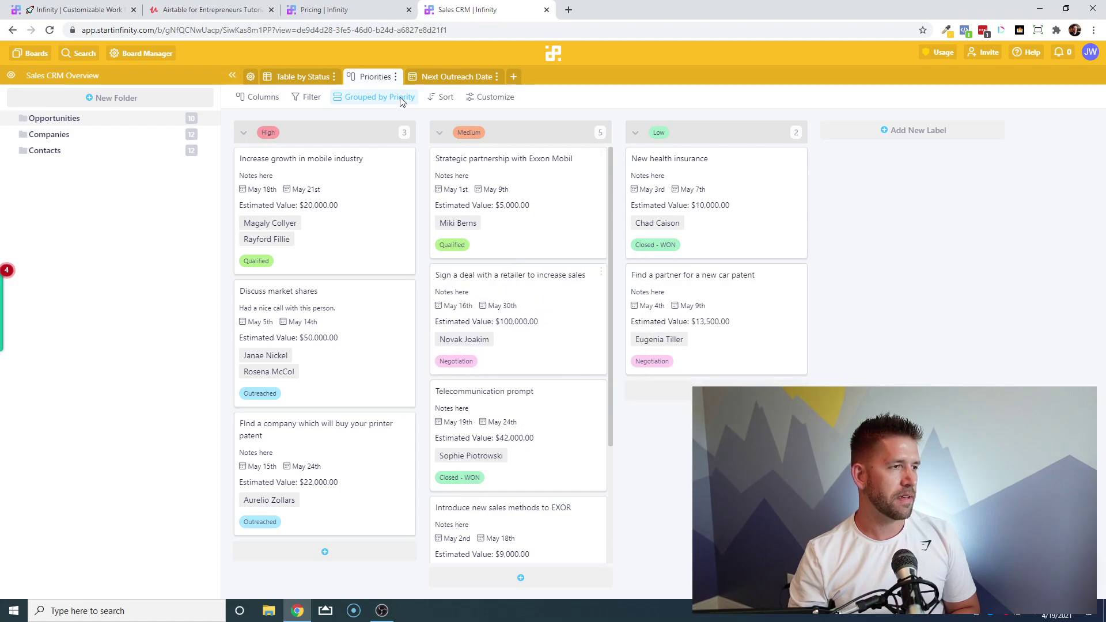
Look through the details of the Sign a deal with a retailer card and view the Next Outreach Date calendar.
click(507, 302)
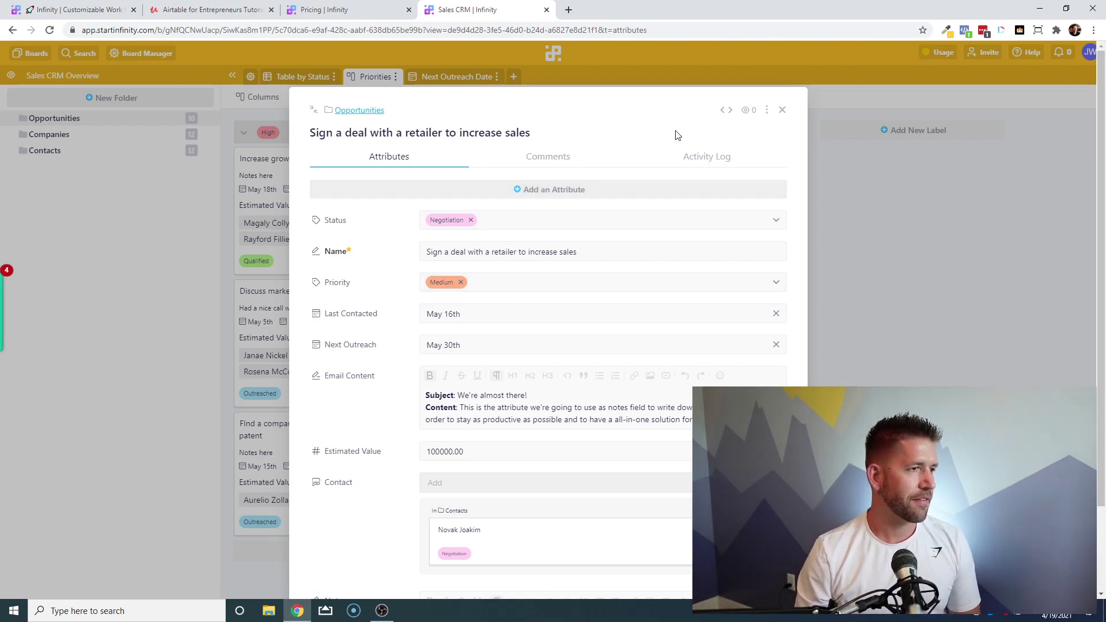
click(783, 110)
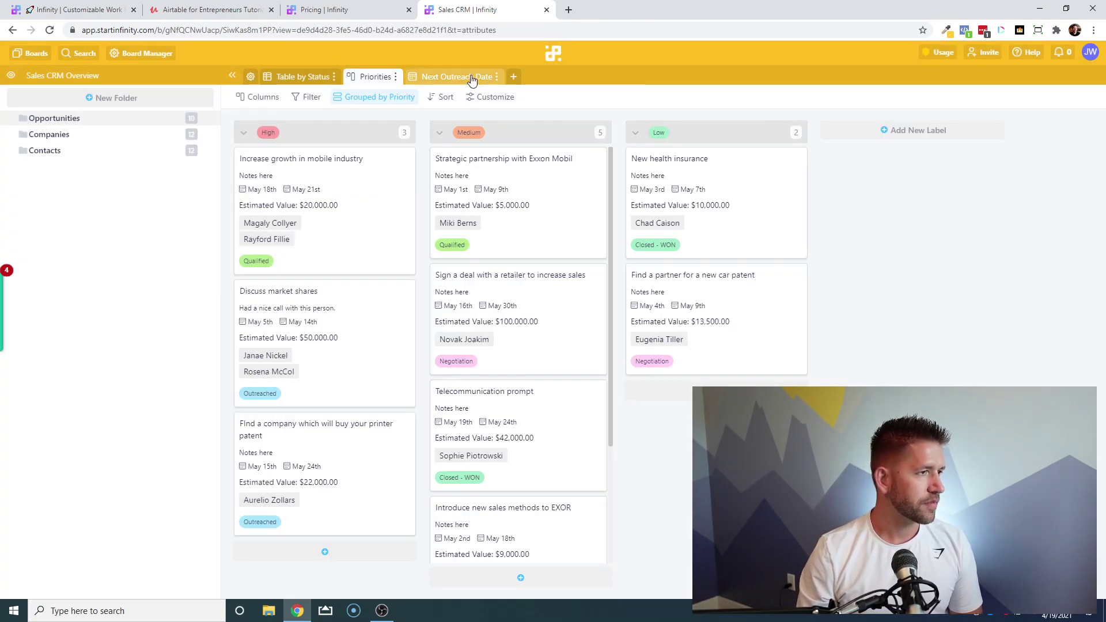
click(473, 79)
Add a Gantt view to Opportunities with Last Contacted as the start date and Next Outreach as the end date.
click(514, 77)
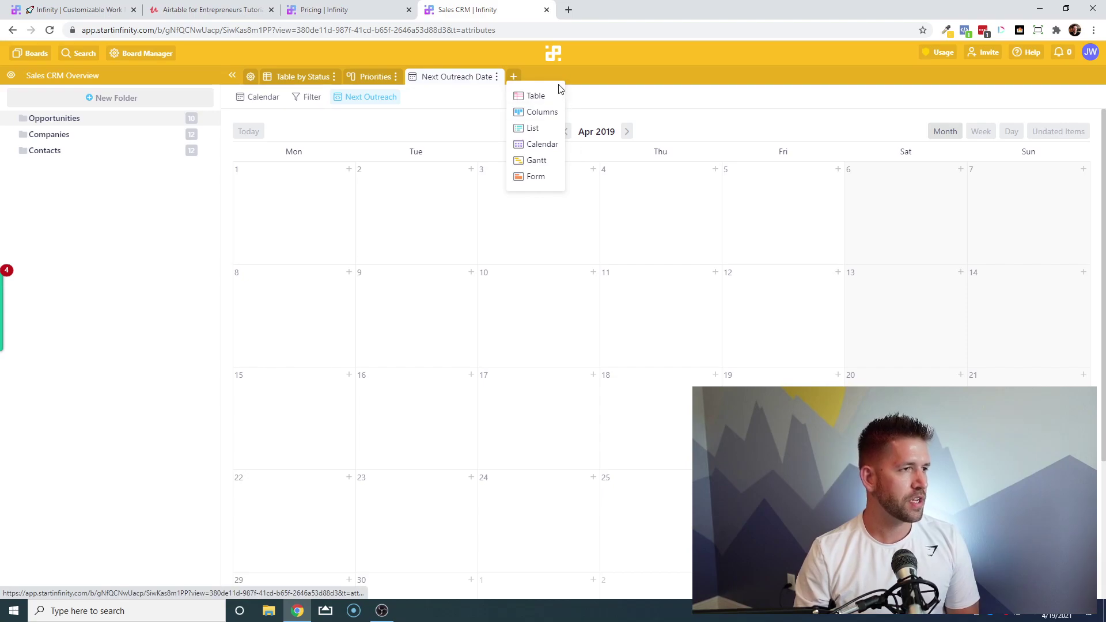
click(537, 161)
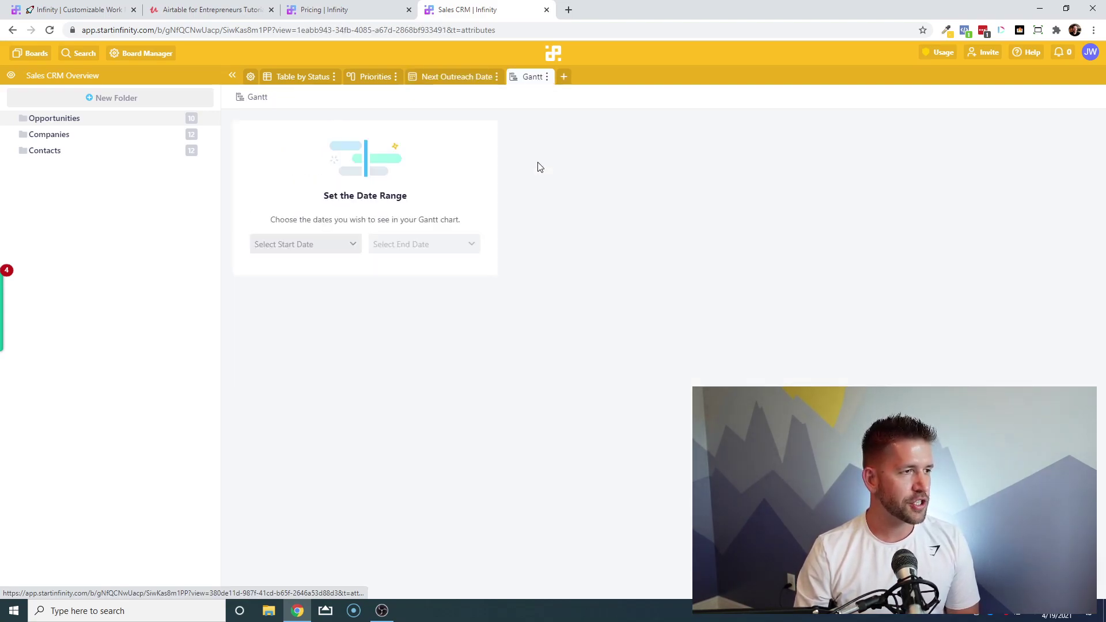
click(305, 245)
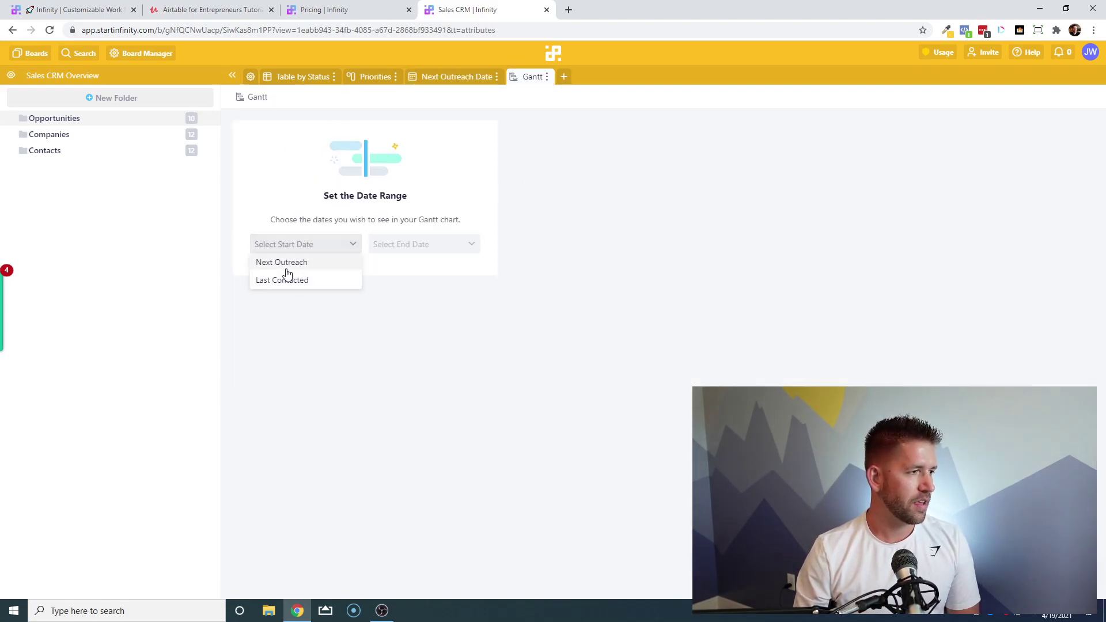
click(286, 281)
click(433, 247)
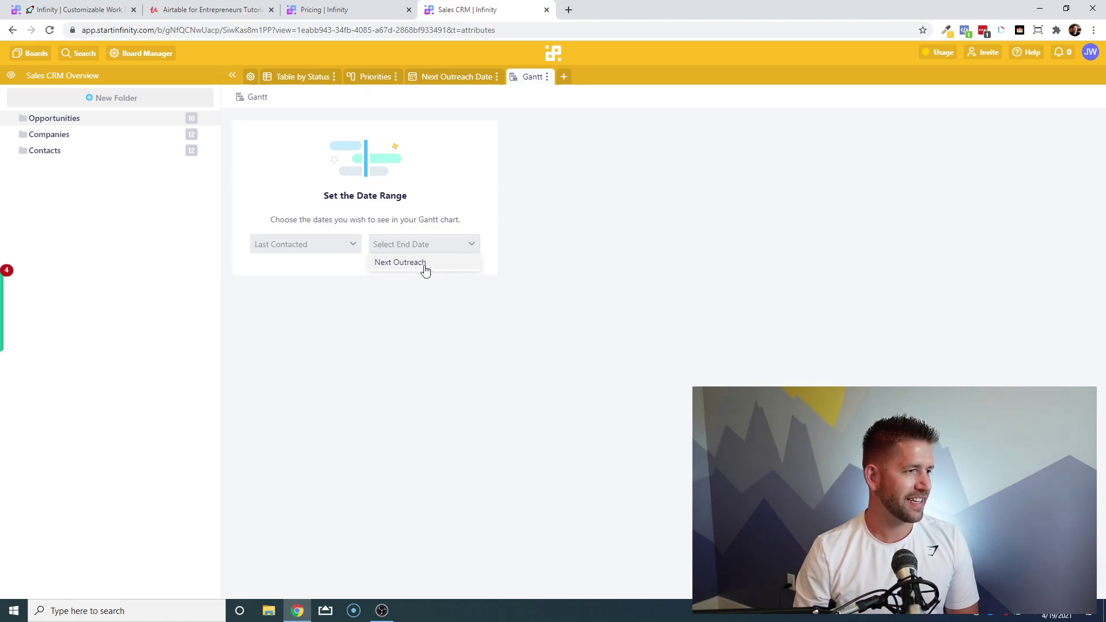
click(425, 263)
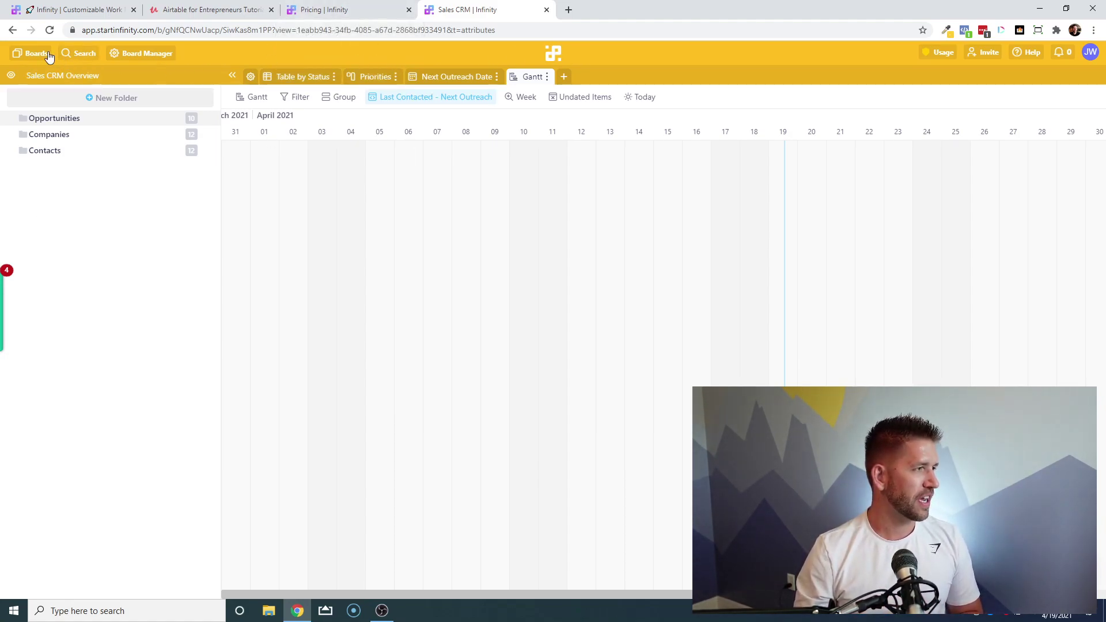
Open the Social Media Calendar board and look through its weekday columns up to Friday.
click(32, 53)
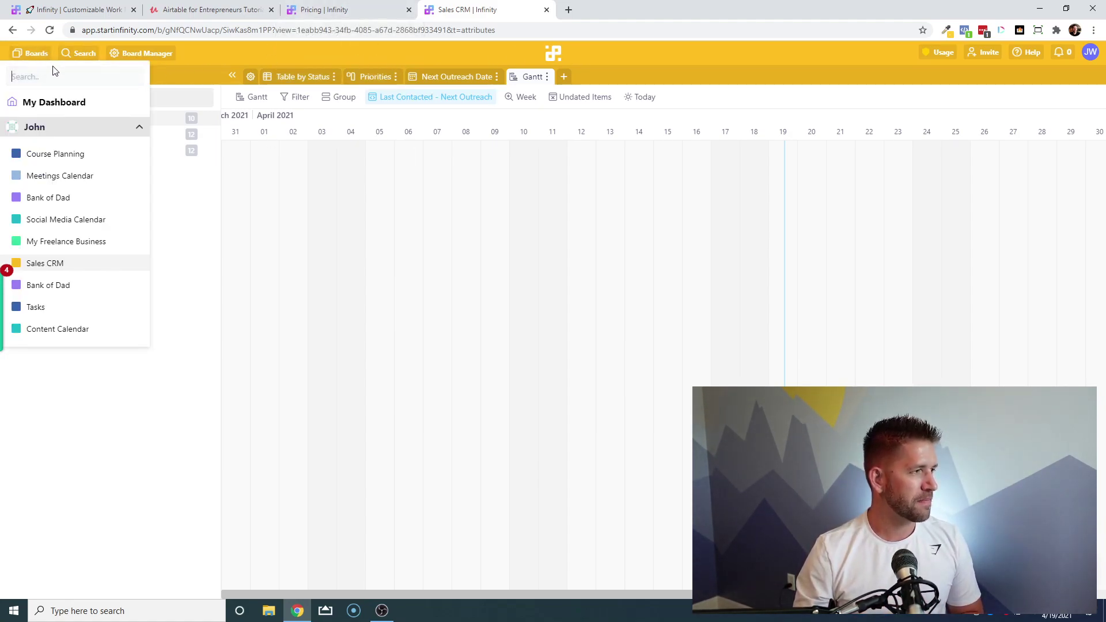
click(53, 221)
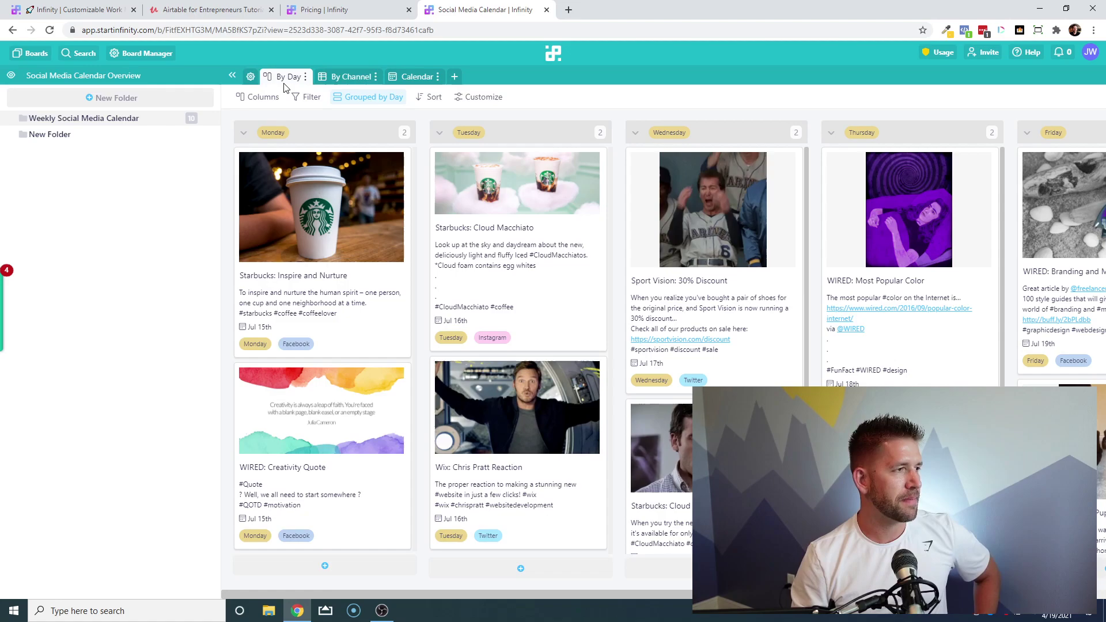
scroll(553, 372, right, 4)
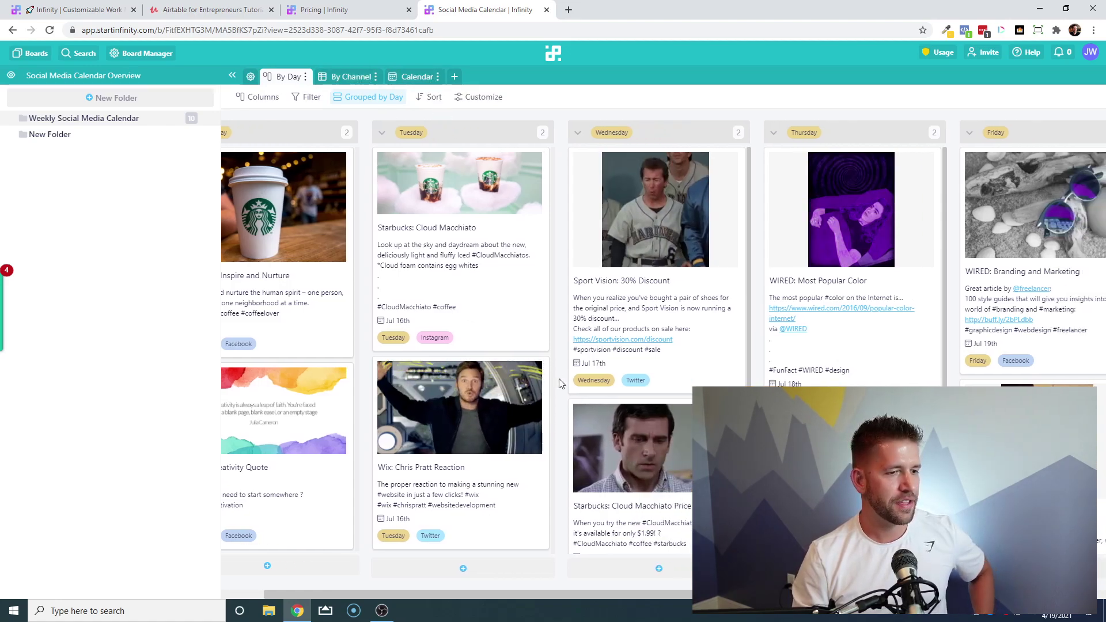
scroll(562, 383, right, 2)
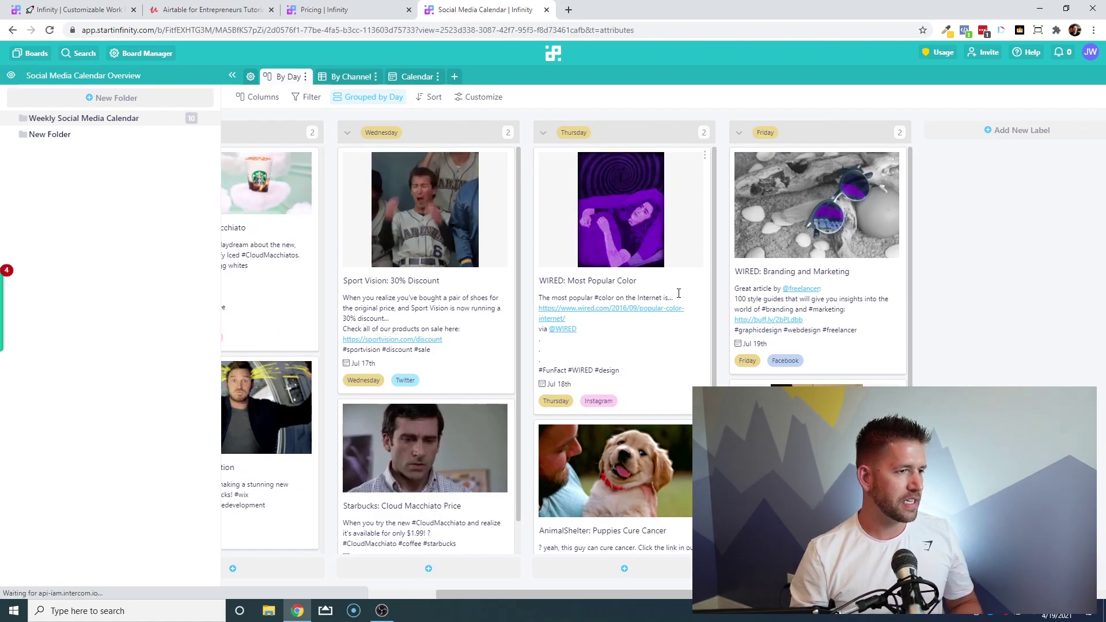
Look through the attributes, comments and activity log of the WIRED: Most Popular Color card, and close it.
click(679, 256)
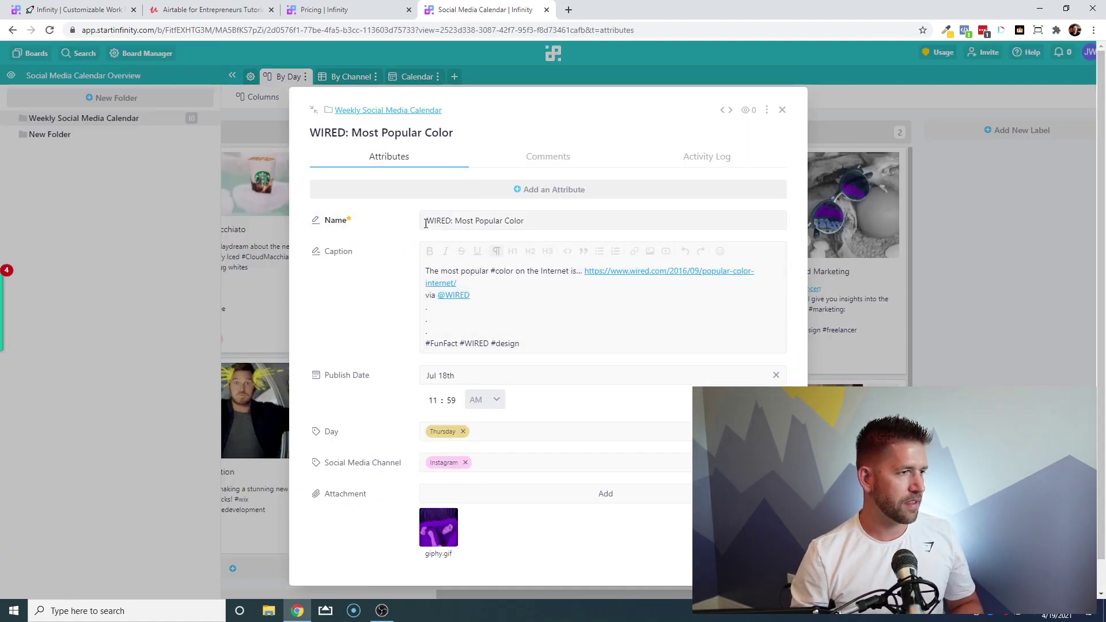
scroll(425, 224, down, 1)
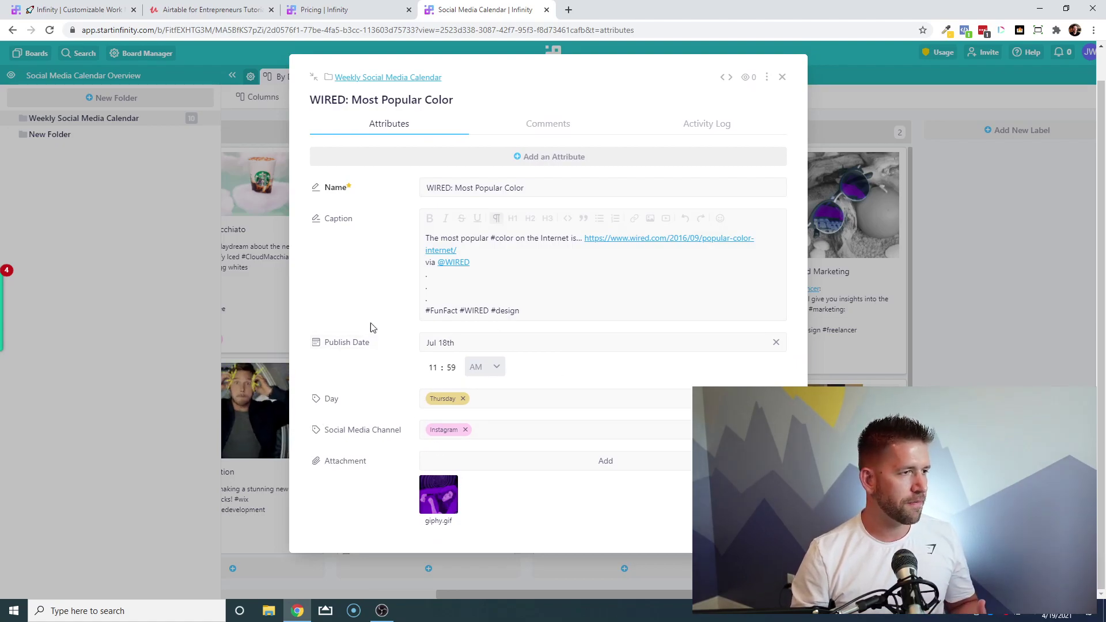
click(564, 126)
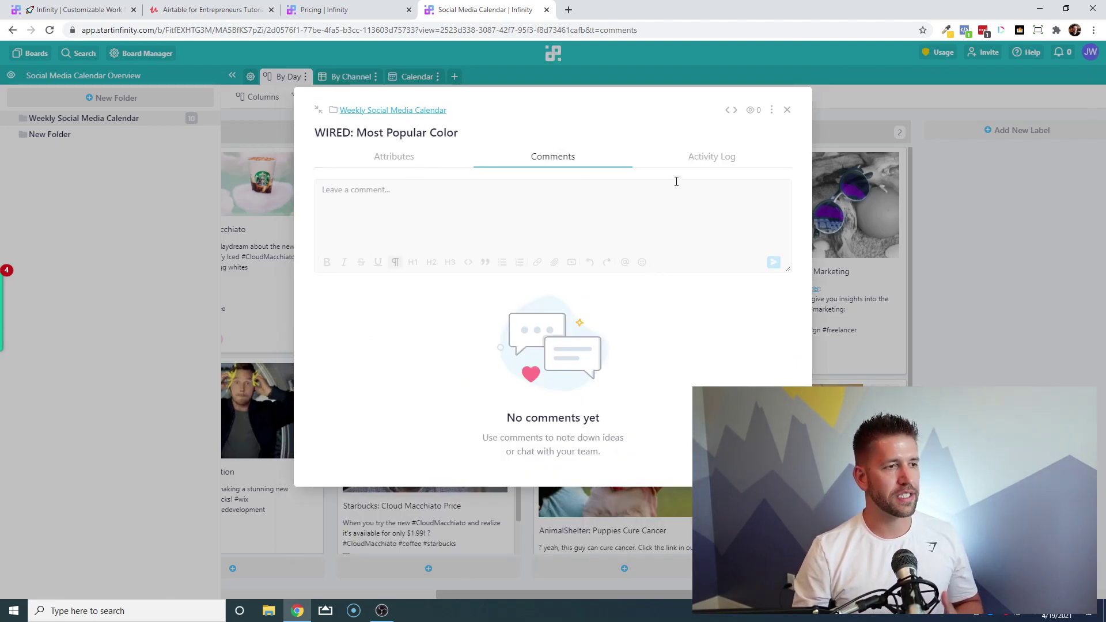
click(692, 161)
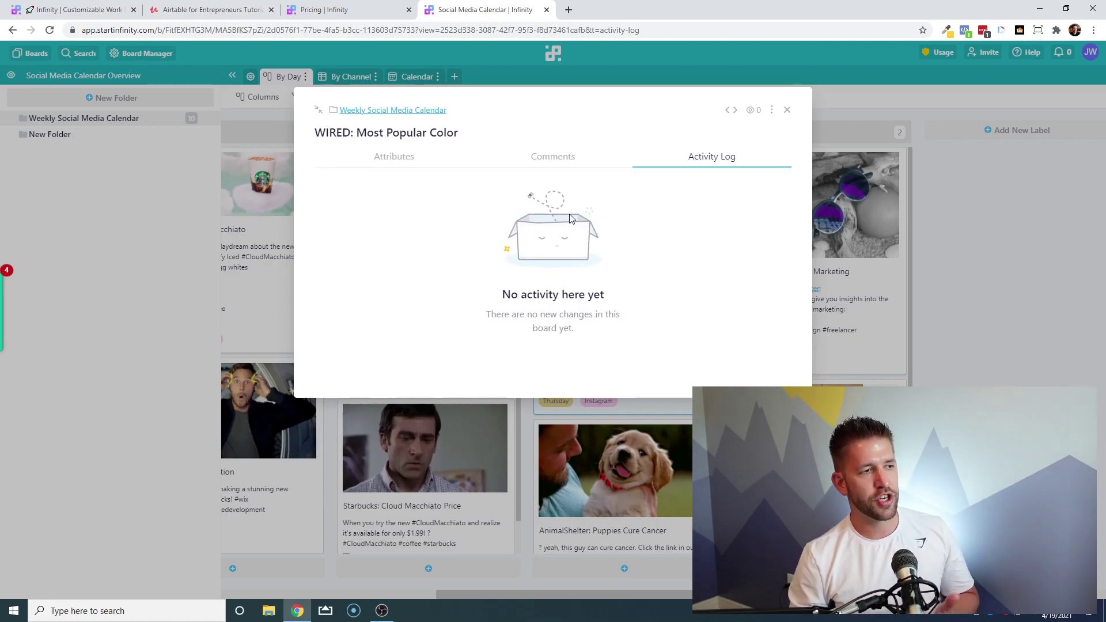
click(583, 160)
click(852, 245)
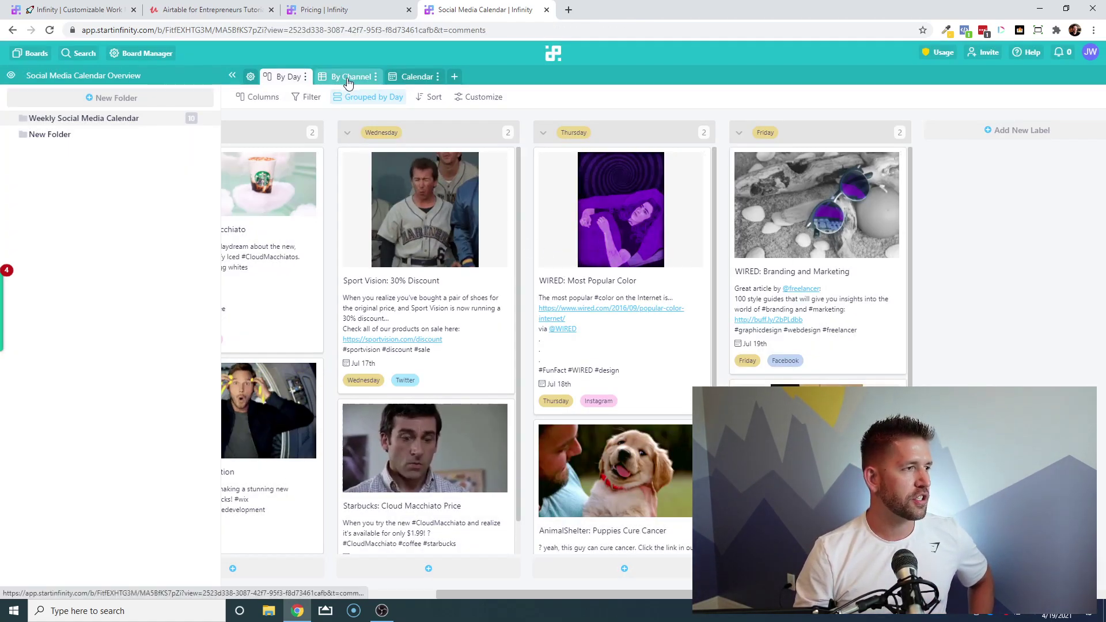
Move the Starbucks: Inspire and Nurture card from the Monday column to the head of the Wednesday column.
scroll(425, 235, left, 5)
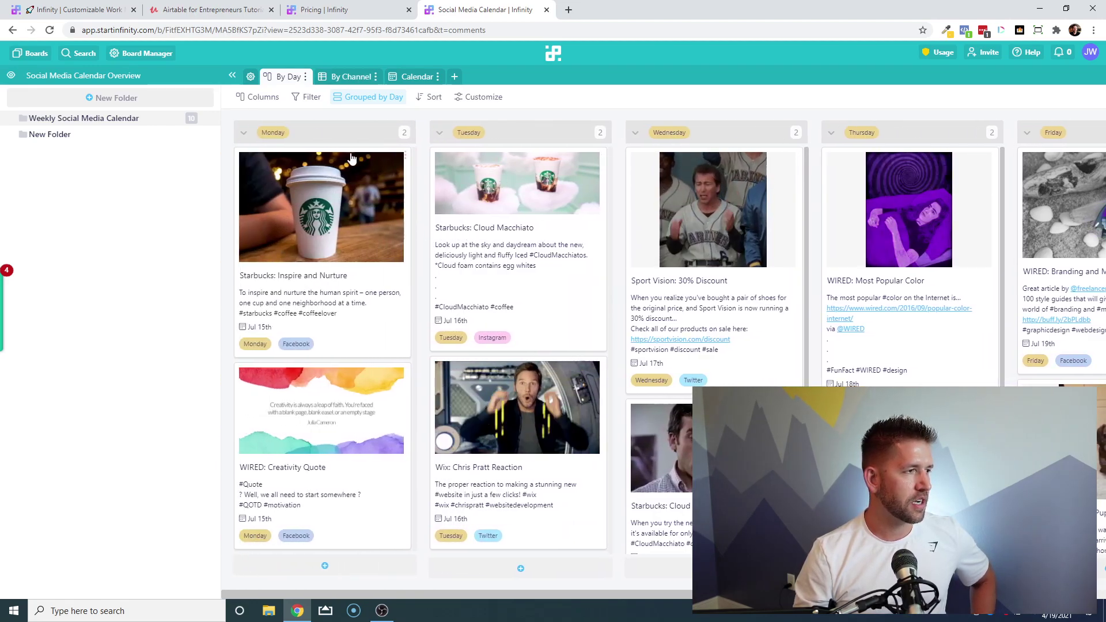
drag(302, 184, 332, 200)
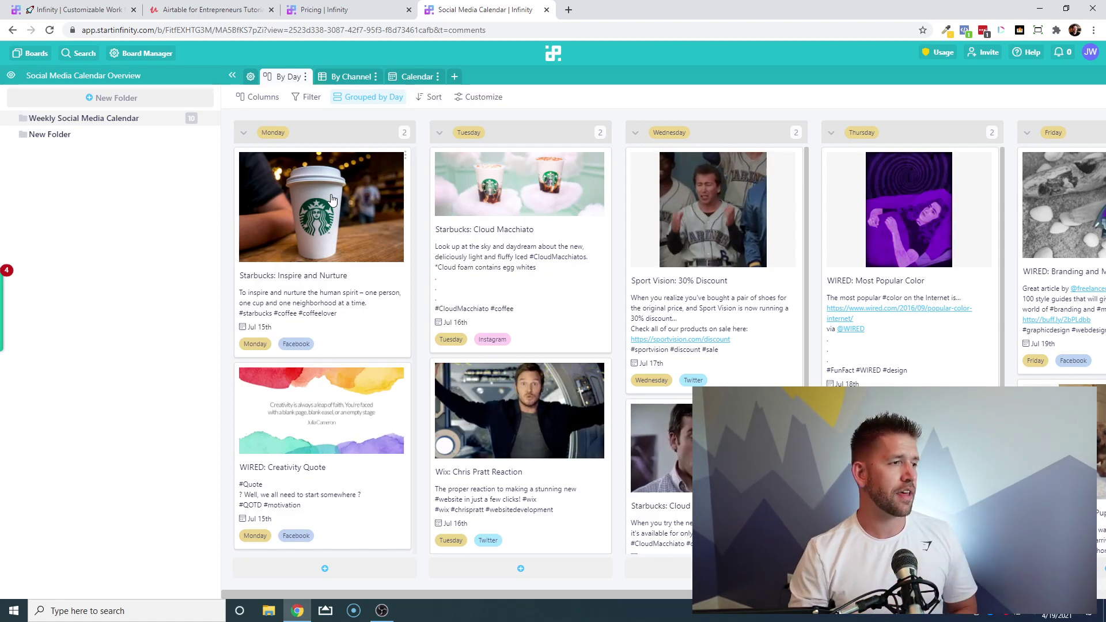
drag(286, 208, 683, 375)
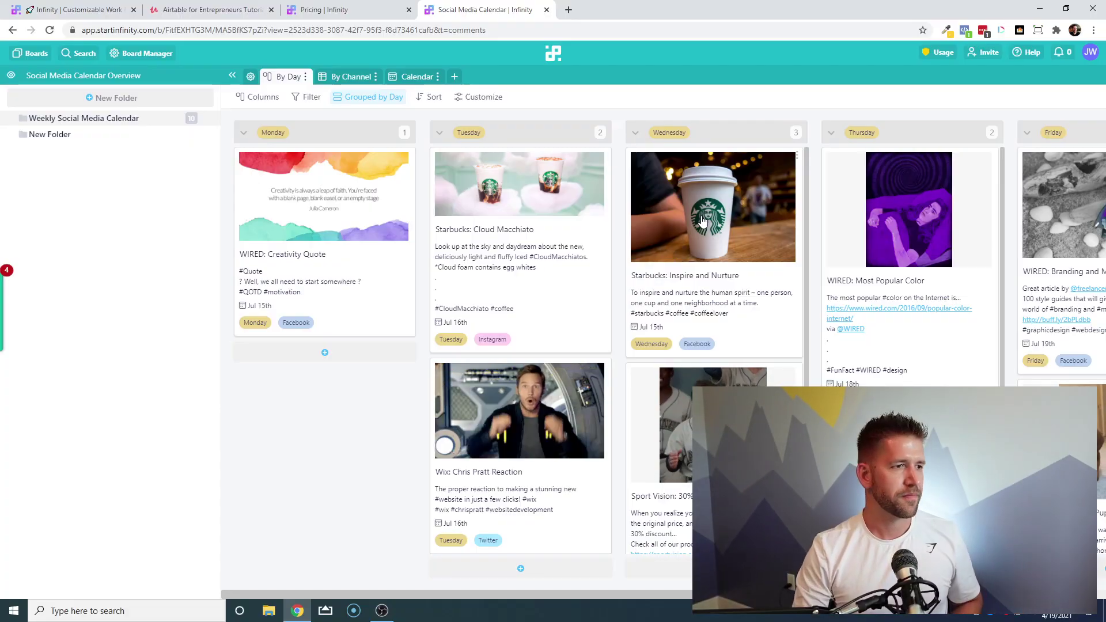
View the posts grouped in the By Channel table and in the monthly Calendar view.
click(352, 77)
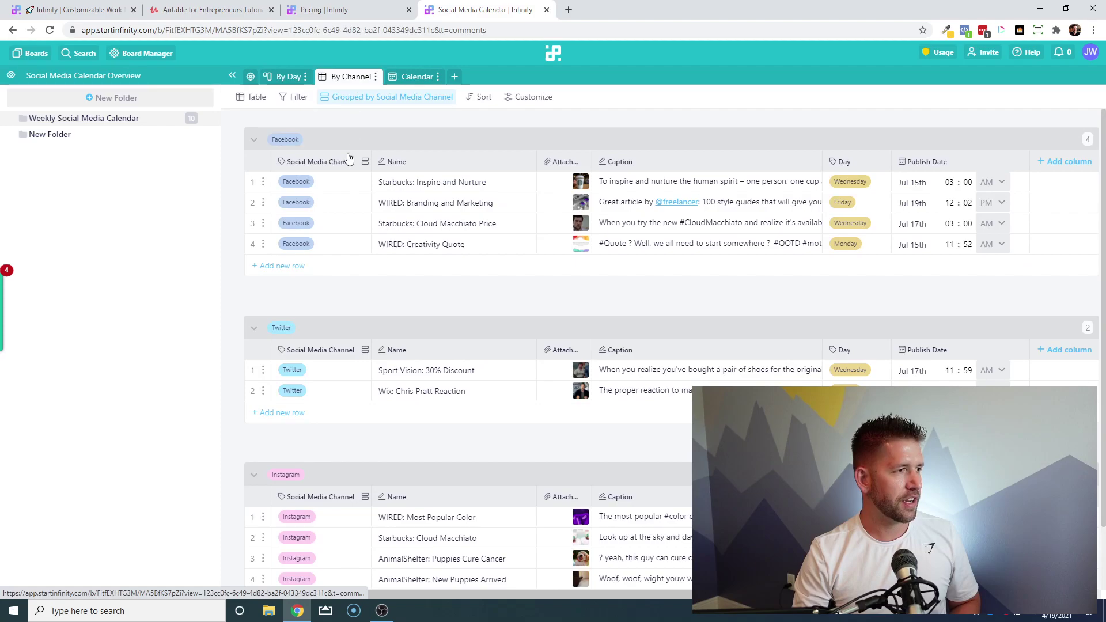
scroll(351, 315, down, 2)
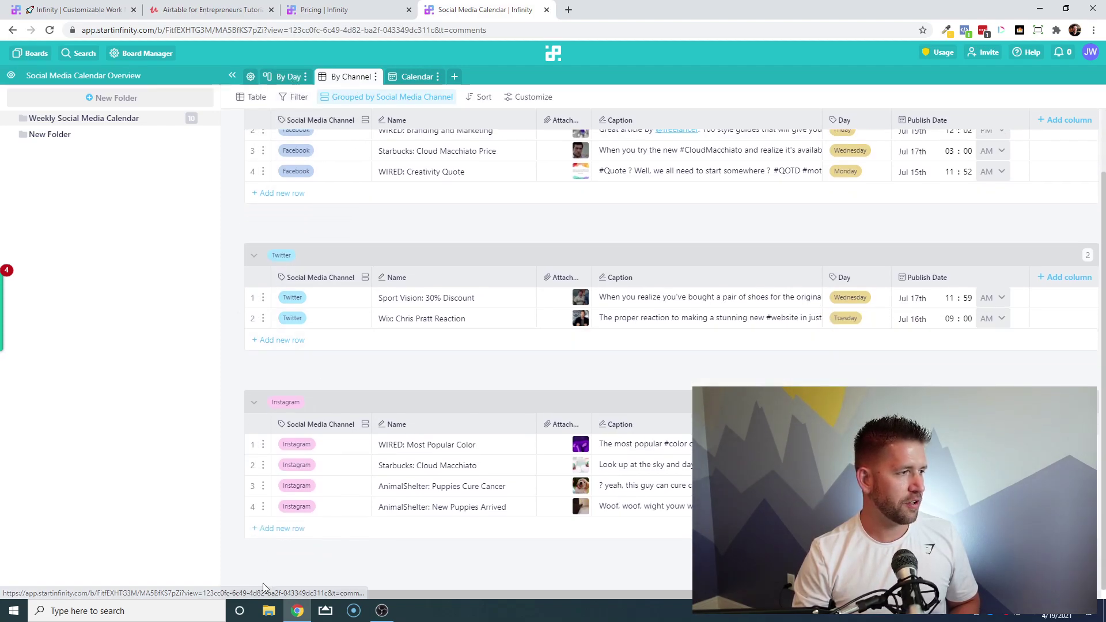
click(414, 77)
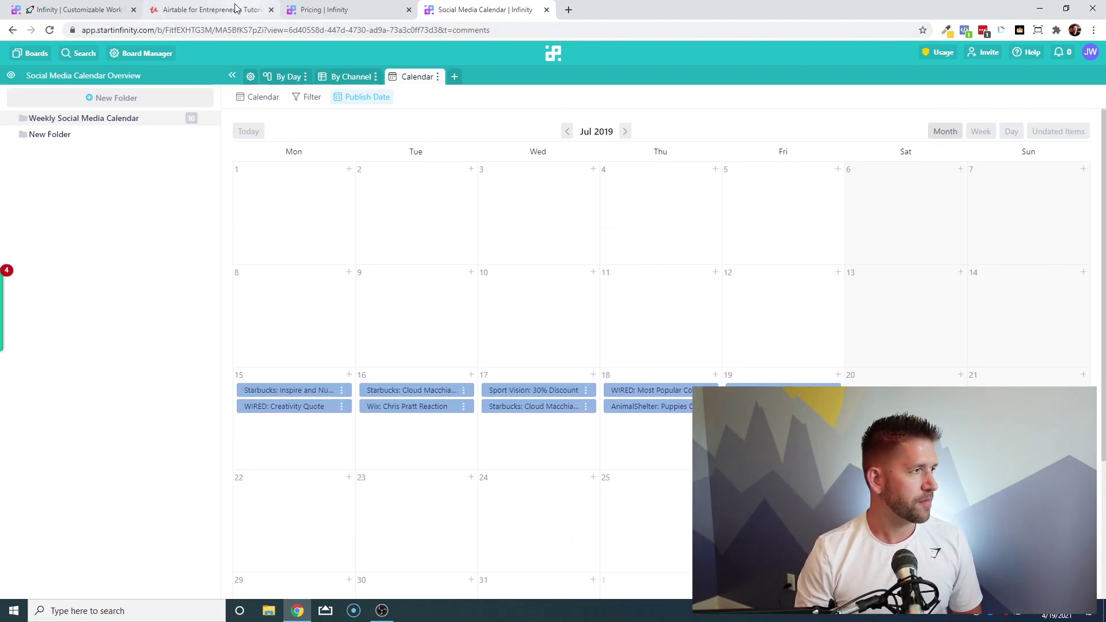
Review the template categories and the Infinity price comparison on the Pricing page, and return to the Social Media Calendar board.
click(74, 6)
click(357, 5)
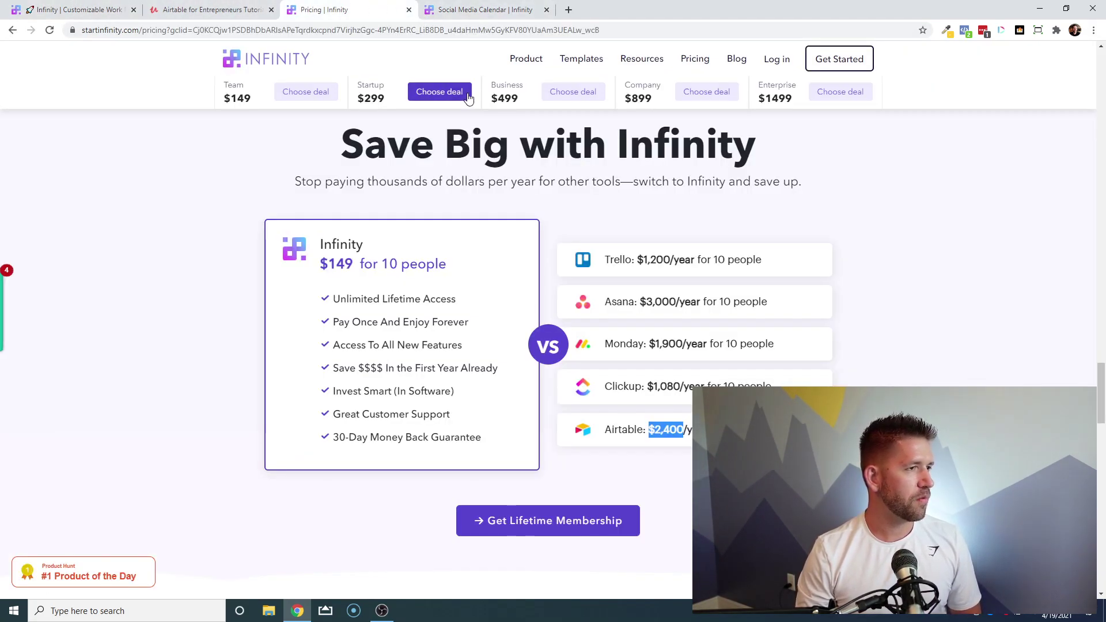
mouse_move(568, 64)
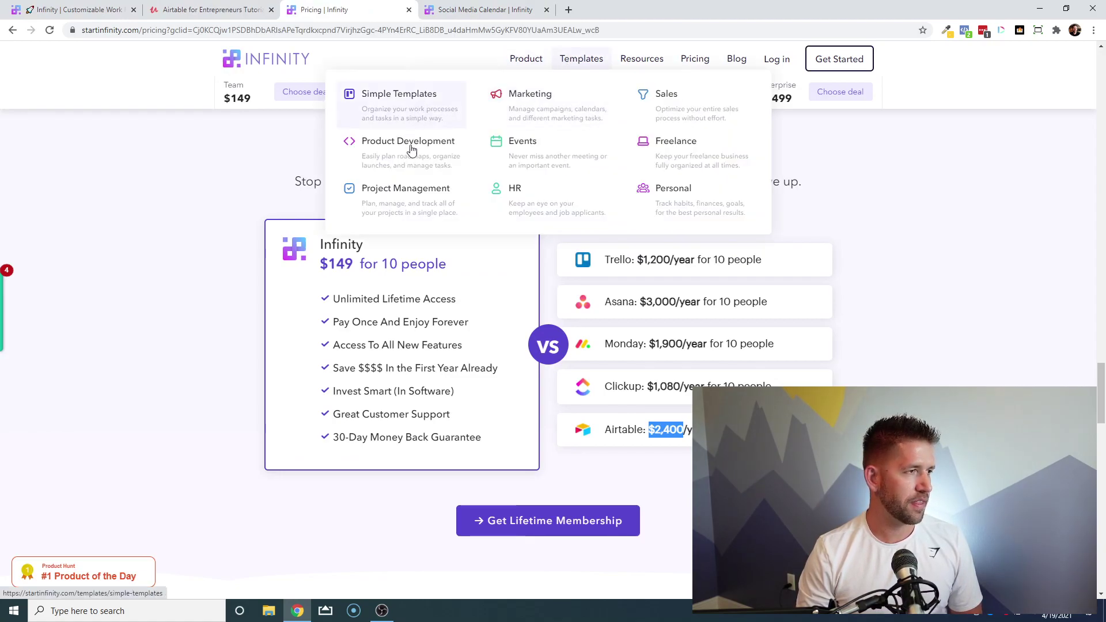
mouse_move(637, 58)
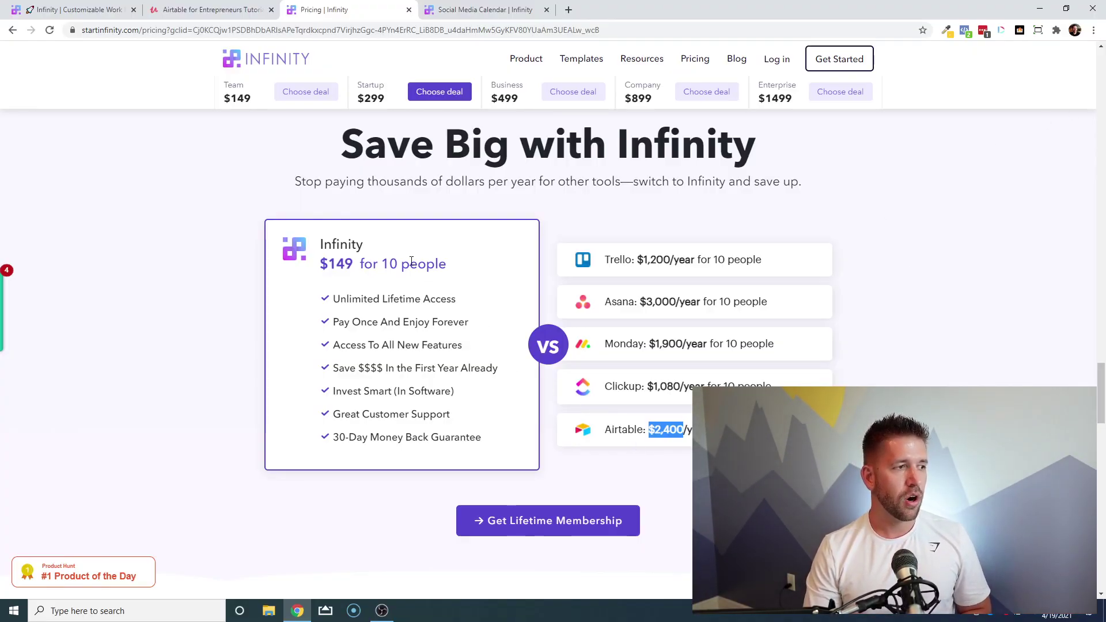
drag(364, 265, 345, 269)
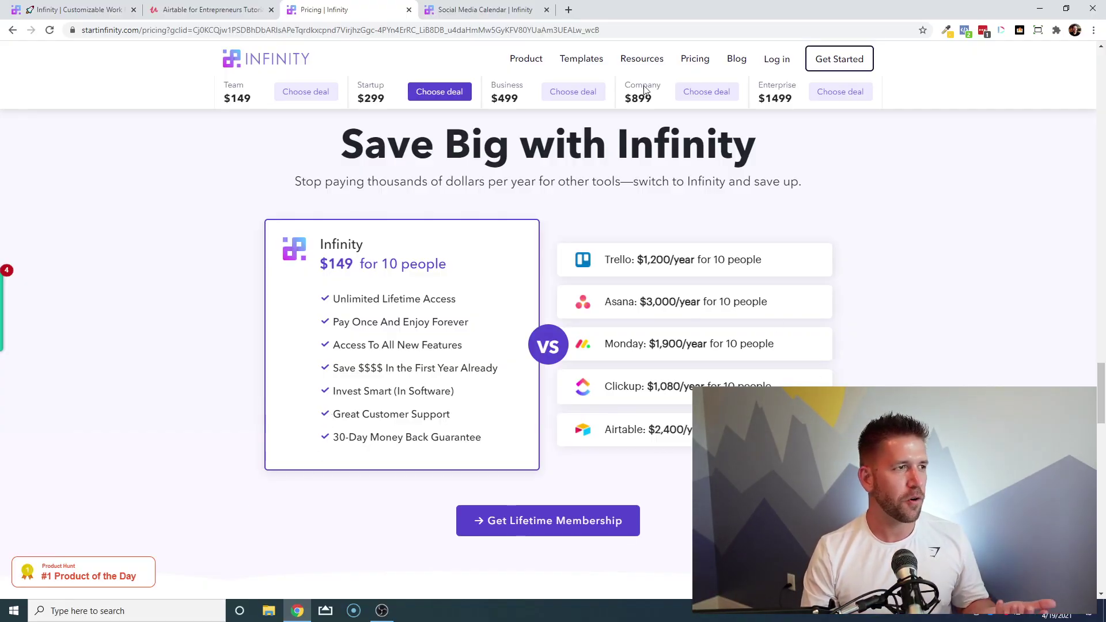
click(545, 4)
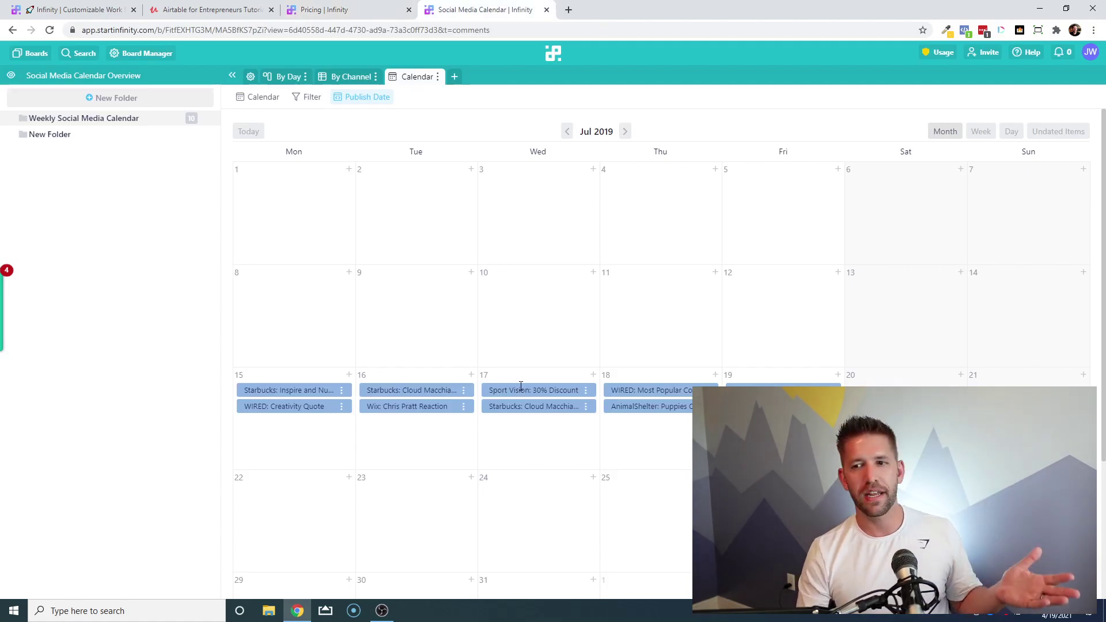
Search Google for missinglettr in a new browser tab and open the Missinglettr website.
click(570, 9)
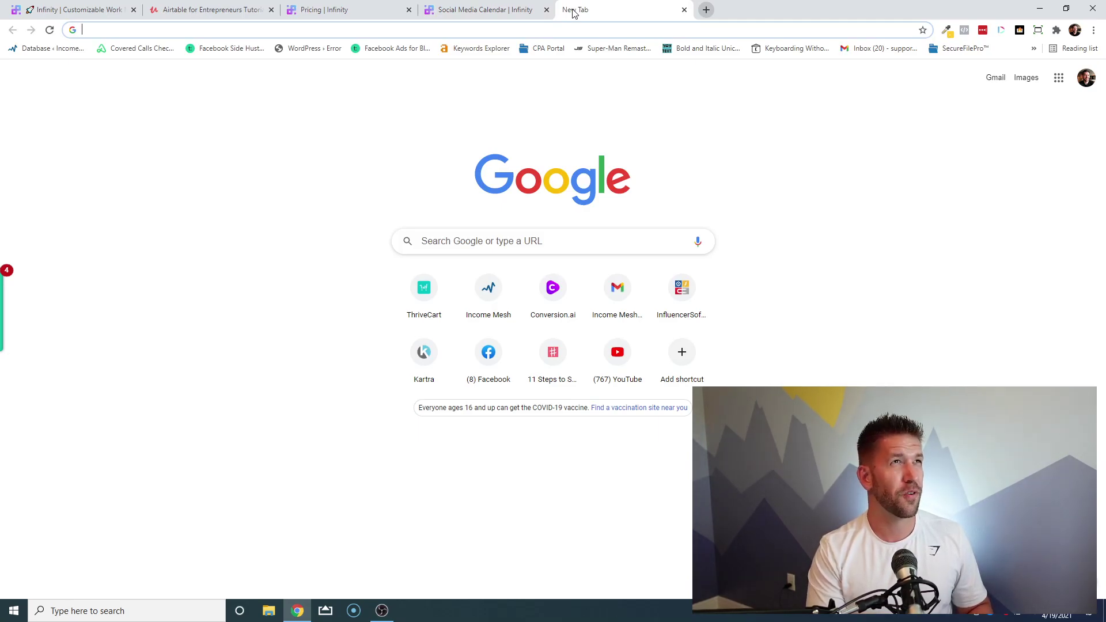
text(missinglett)
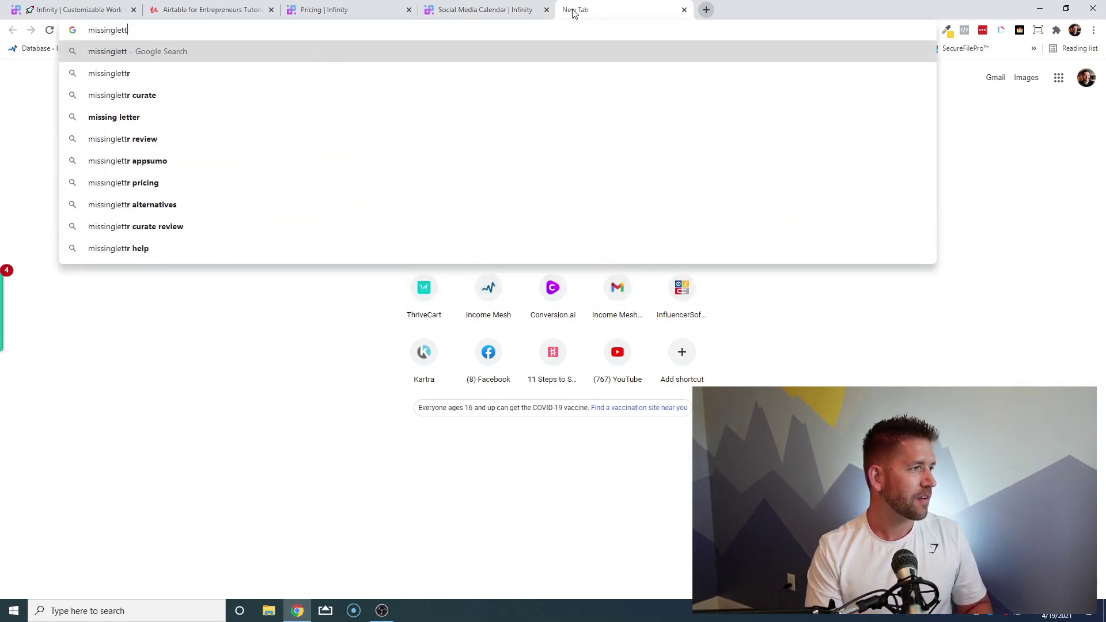
key(Down)
key(Return)
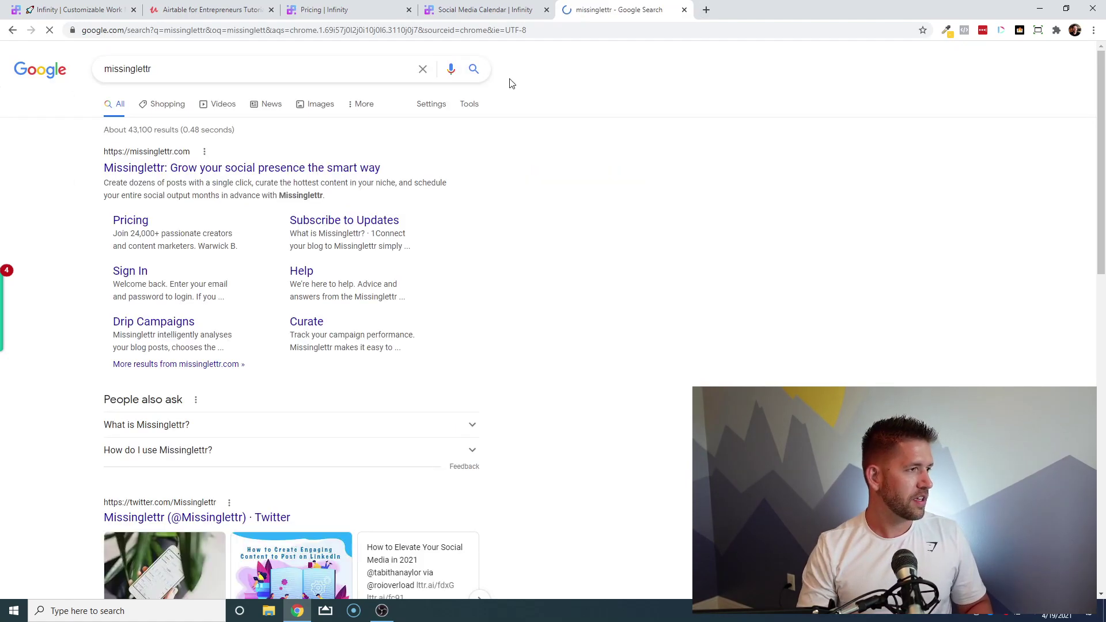
click(246, 167)
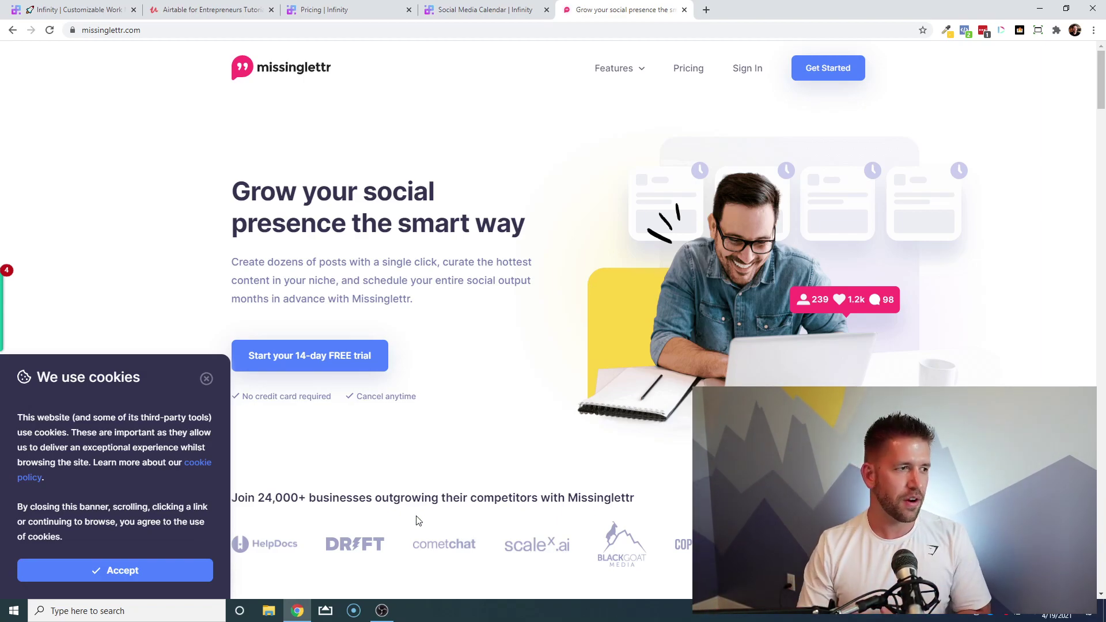
Look through the Missinglettr home page down to the content statistics and back up.
scroll(584, 282, down, 20)
scroll(620, 416, down, 20)
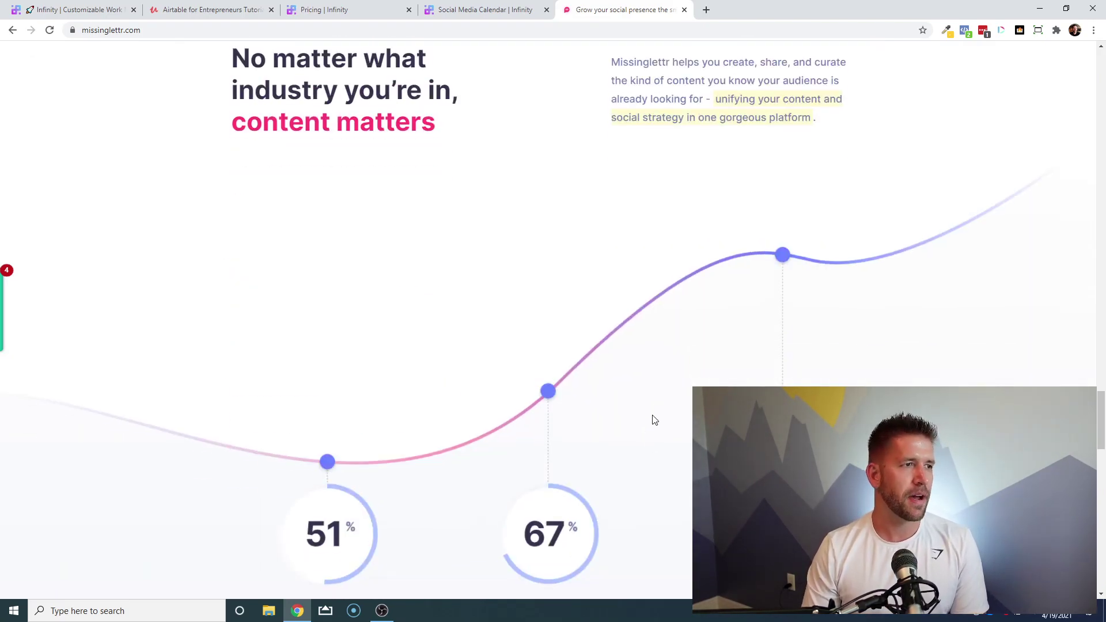
scroll(645, 412, up, 20)
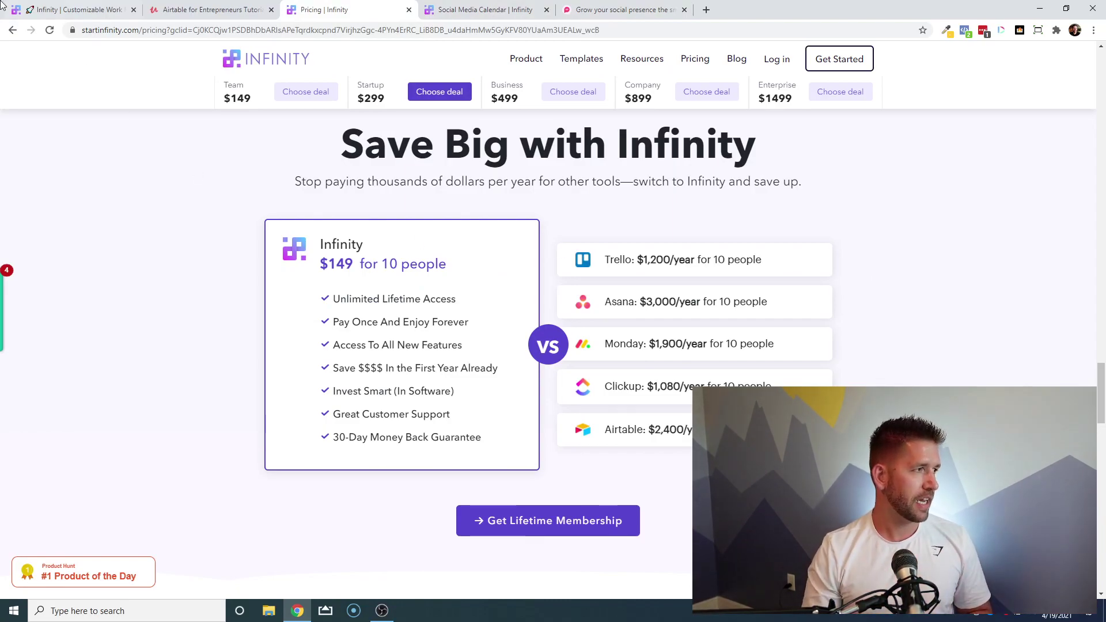
Revisit the Infinity home page and open the WIRED: Creativity Quote card in the Social Media Calendar's By Day view.
click(69, 9)
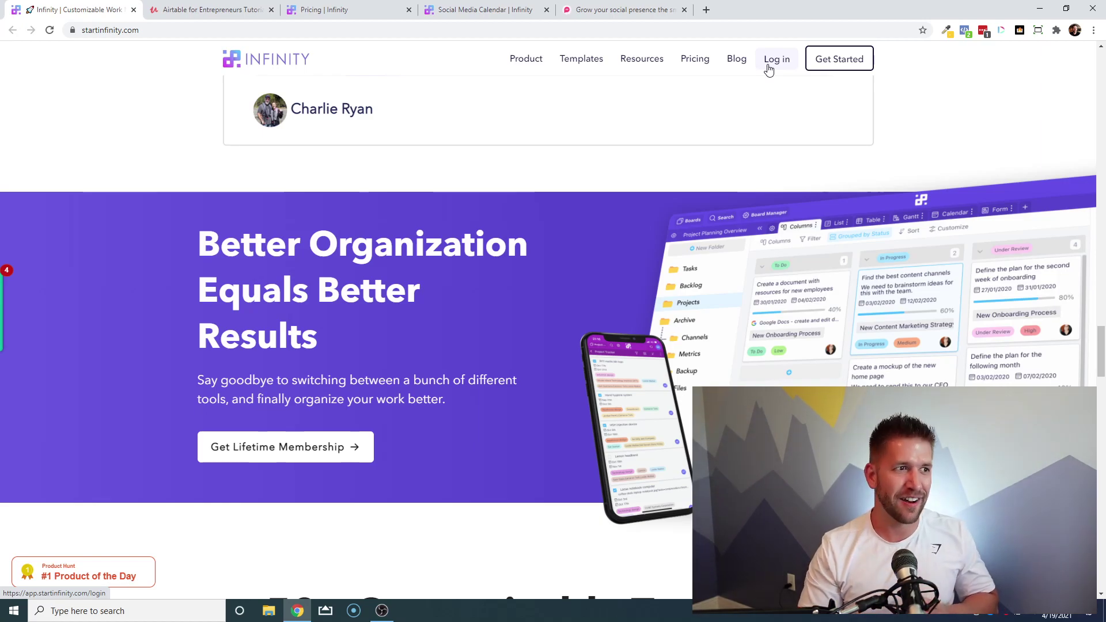
click(453, 10)
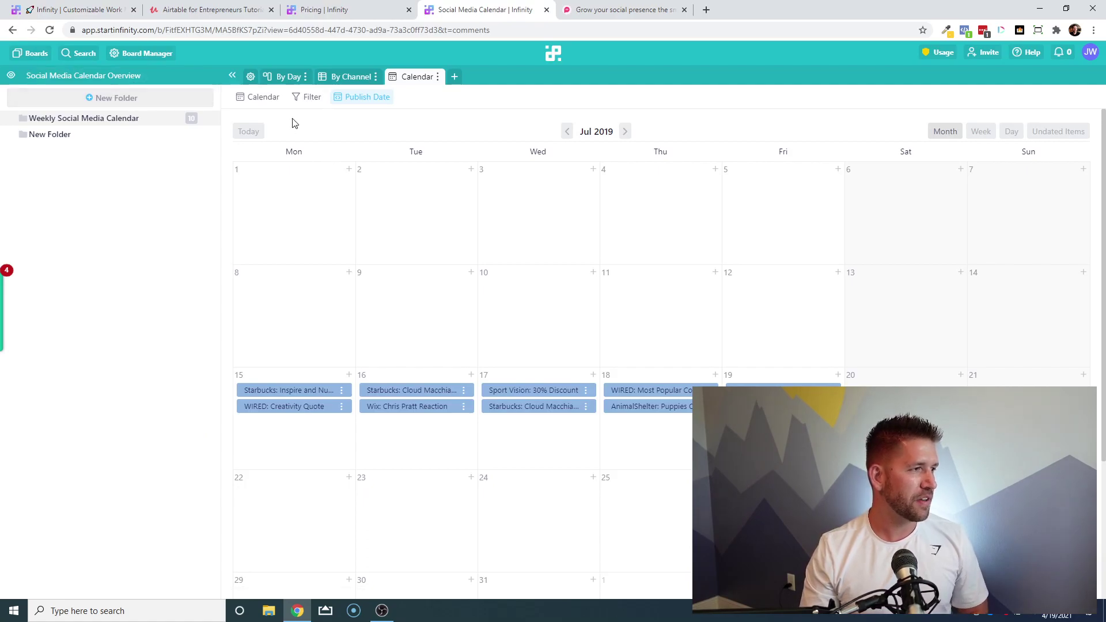
click(280, 80)
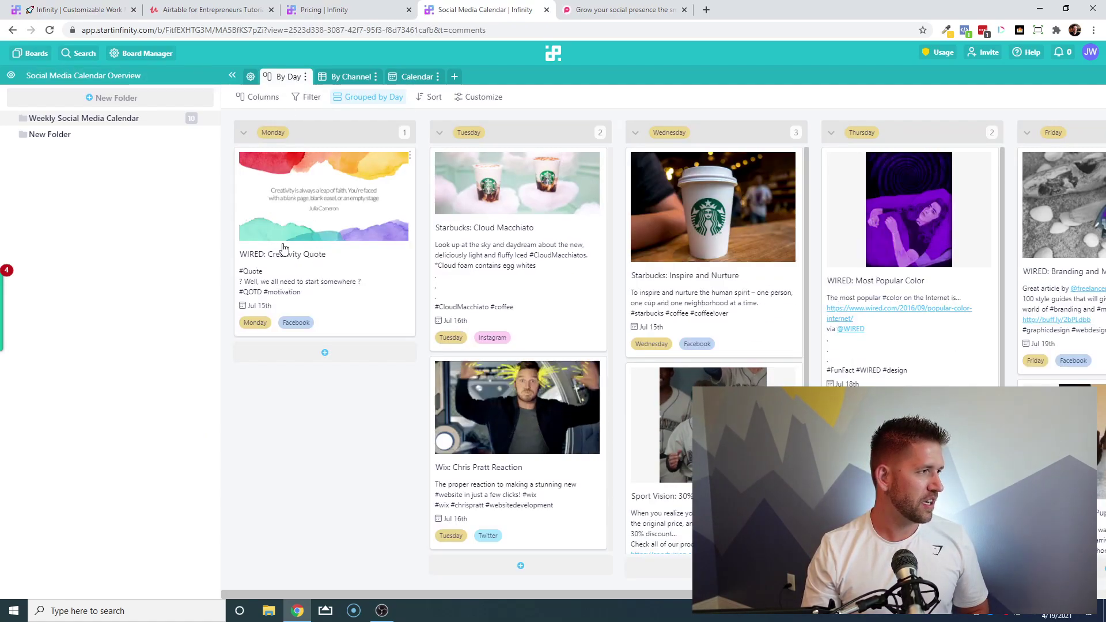
click(354, 309)
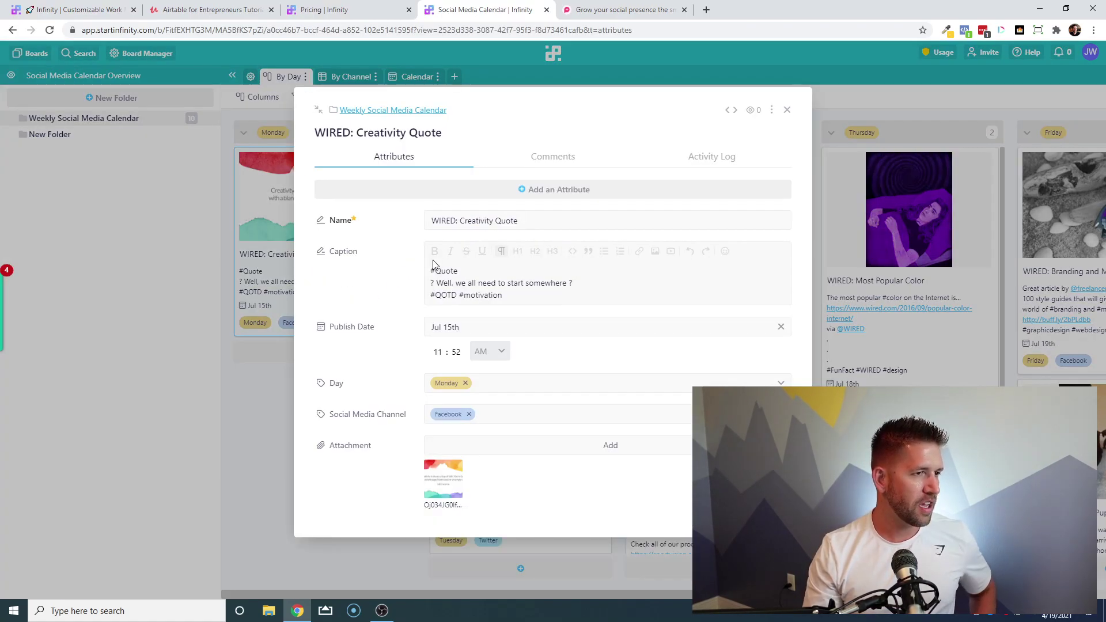